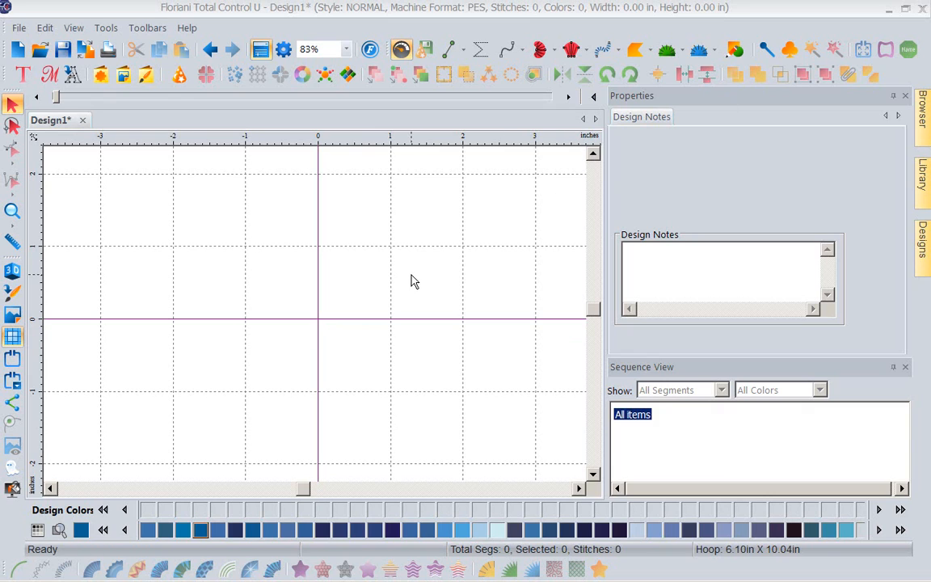
- Draw an ellipse artwork shape about 4.62 in wide and 4.44 in high around the middle of the grid
click(735, 53)
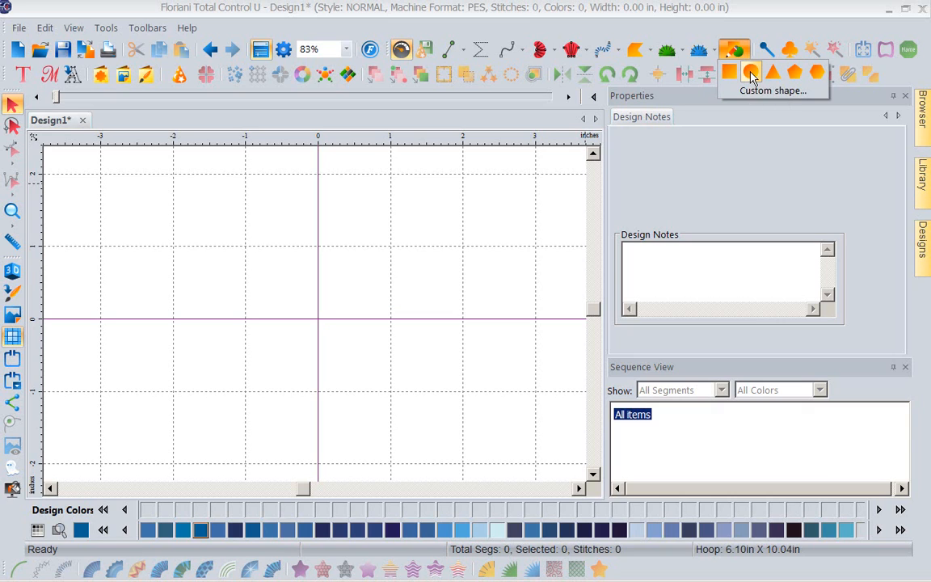
click(750, 74)
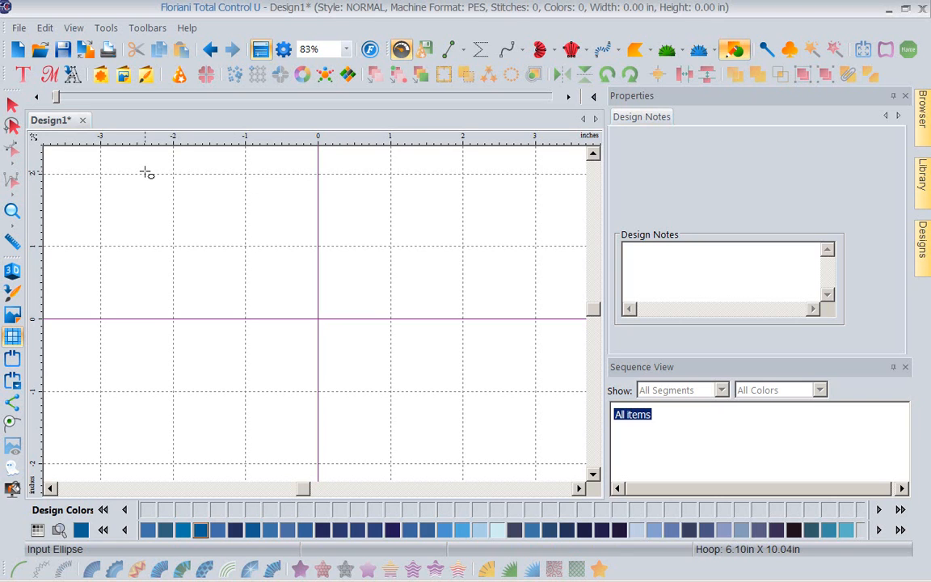
drag(146, 172, 482, 494)
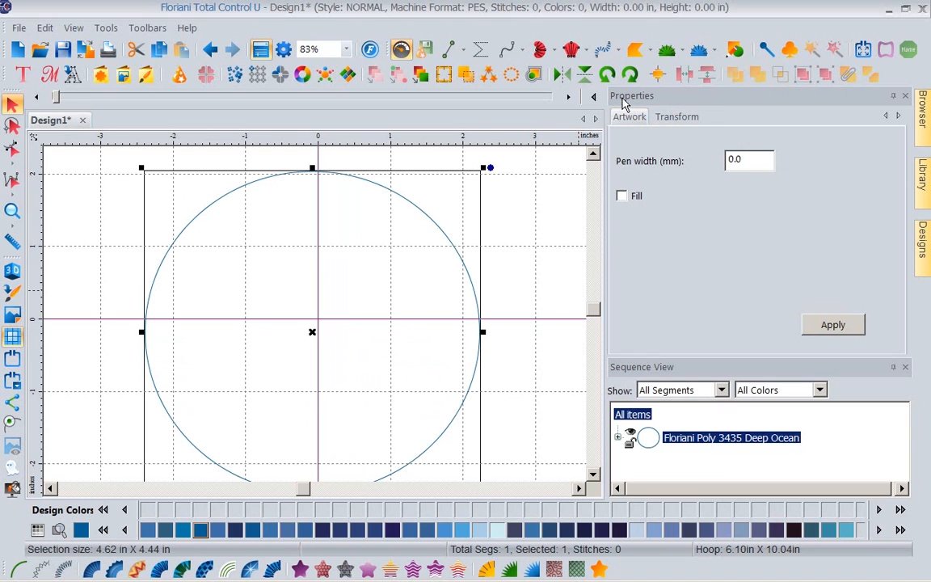
- Set the ellipse's width and height to 5 in each to make it a true circle
click(666, 120)
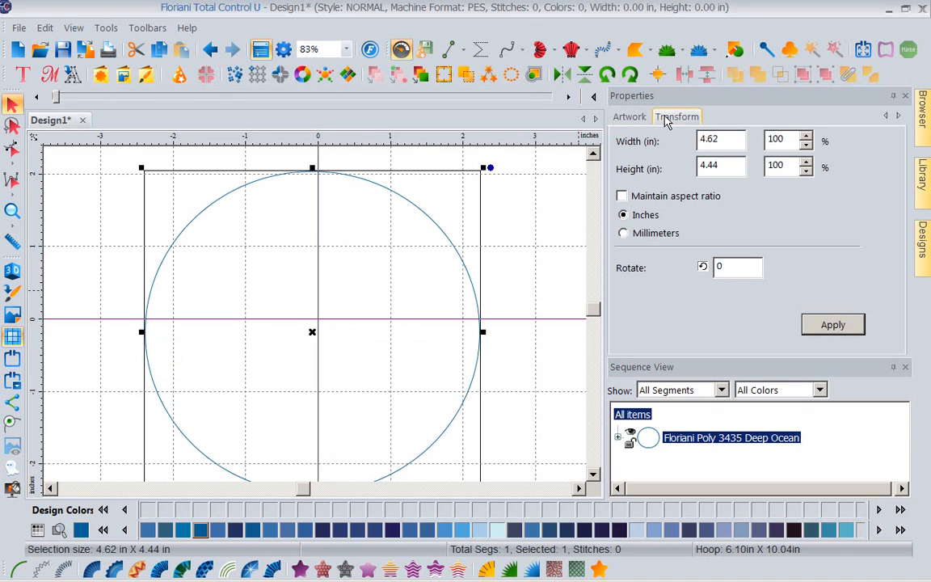
drag(739, 139, 647, 143)
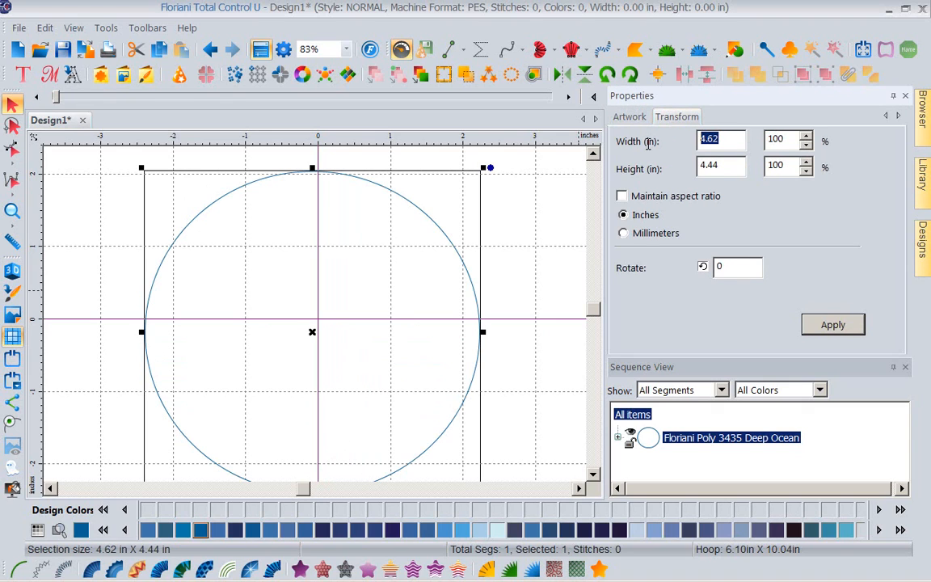
text(5)
drag(723, 169, 651, 166)
text(5)
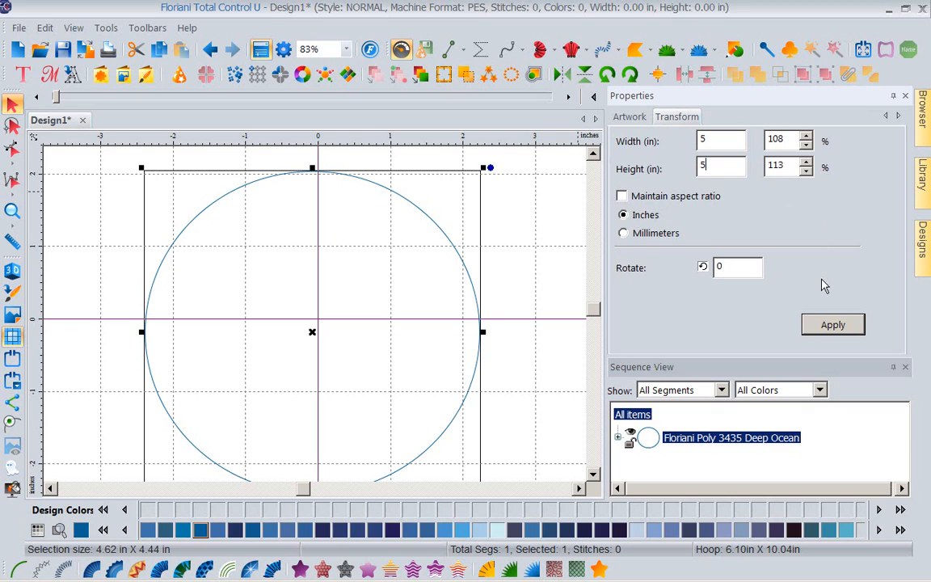
click(835, 325)
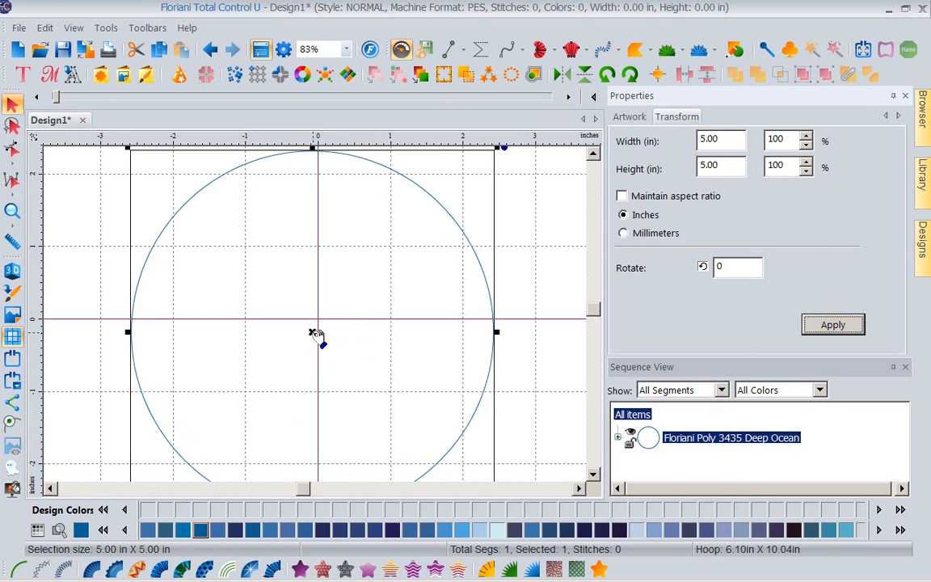
- Move the circle so its centre sits on the grid origin, and deselect it
drag(315, 333, 322, 322)
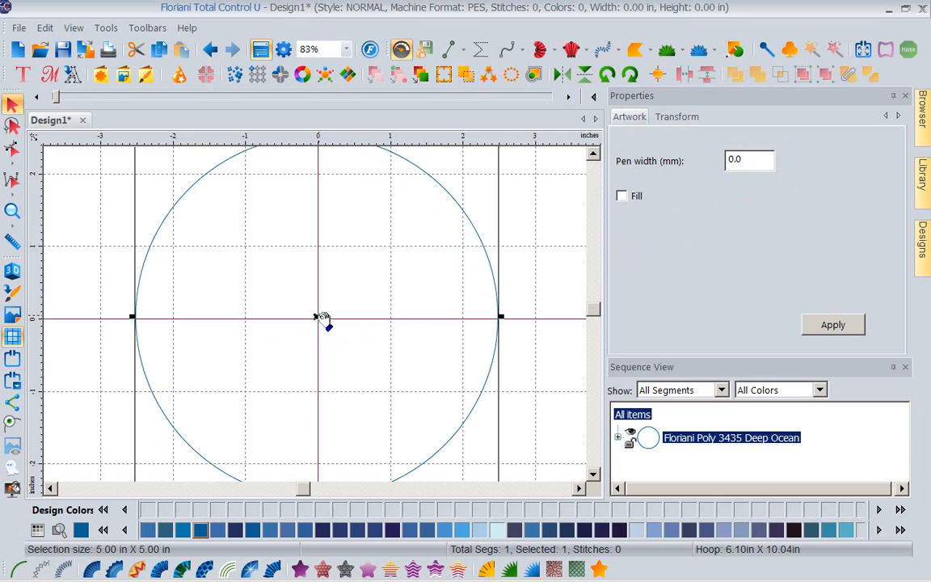
drag(316, 319, 320, 321)
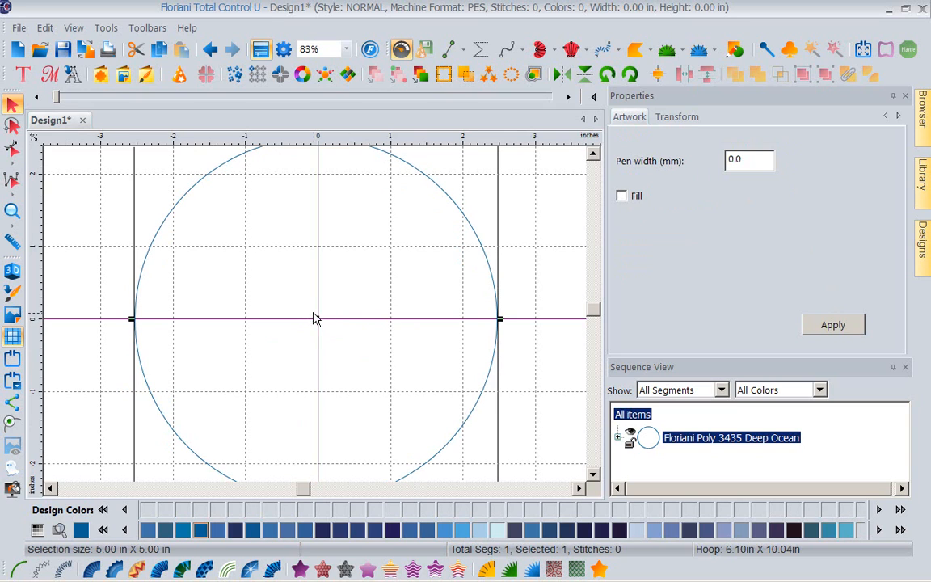
key(Right)
key(Right)
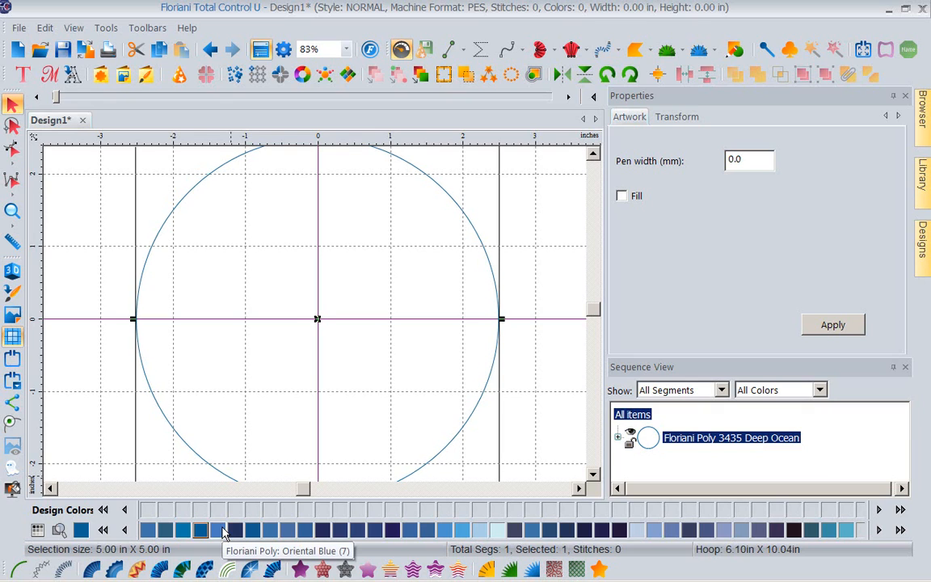
click(221, 530)
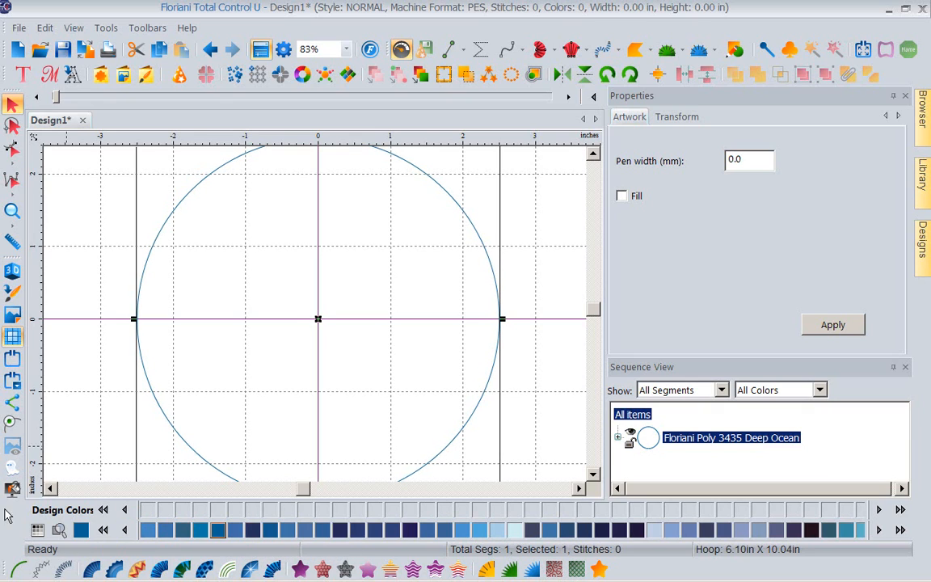
click(547, 222)
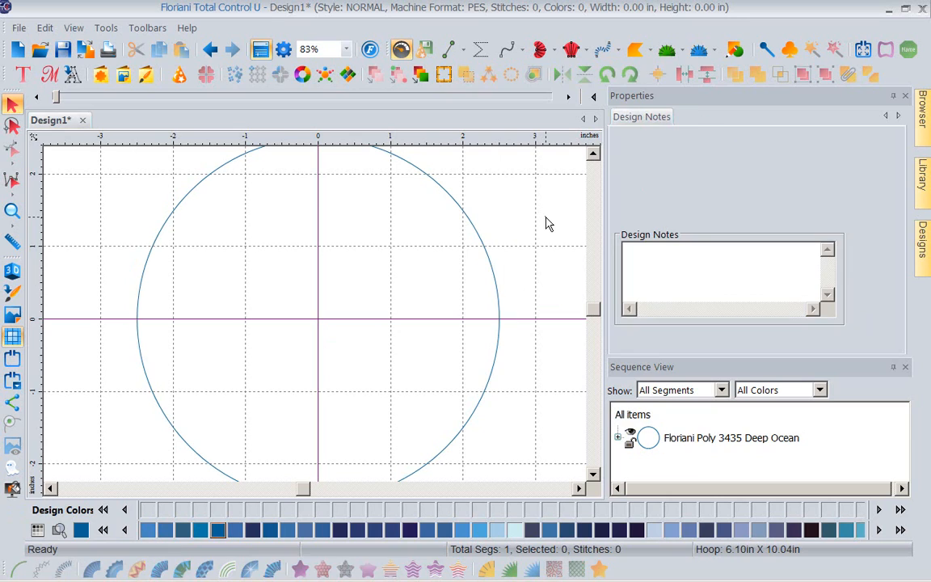
- Insert the smiling sun IF028 from the Easy Art custom shapes inside the circle, and deselect it
click(101, 75)
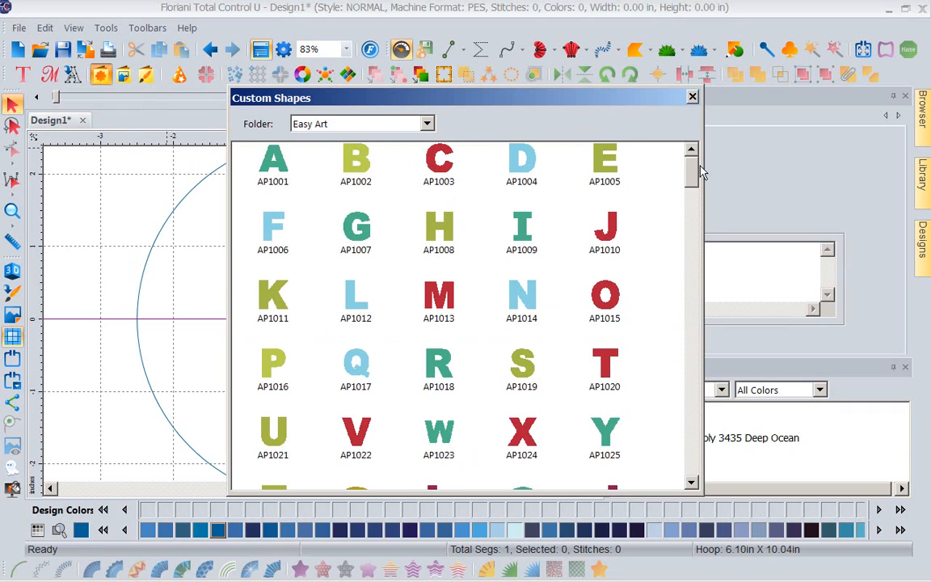
drag(691, 172, 679, 390)
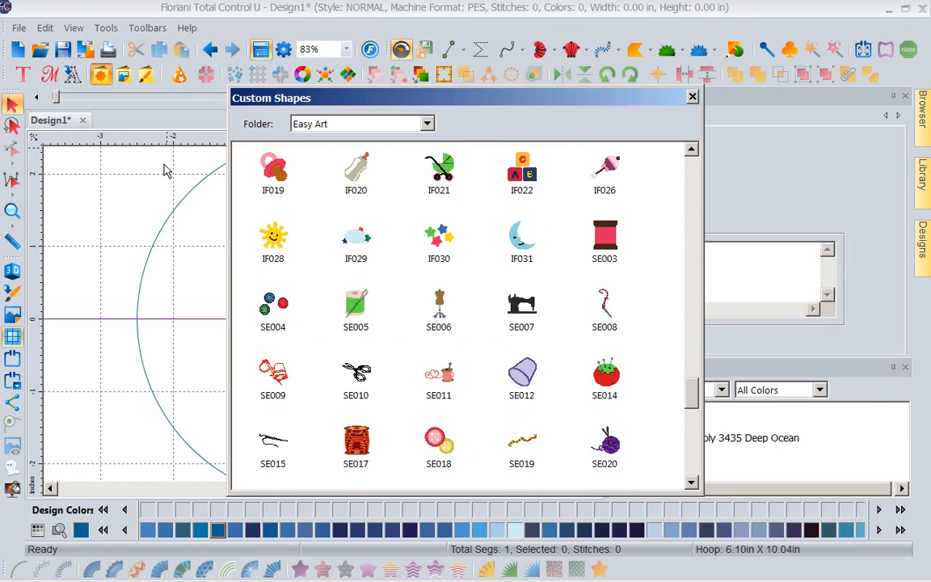
double_click(273, 244)
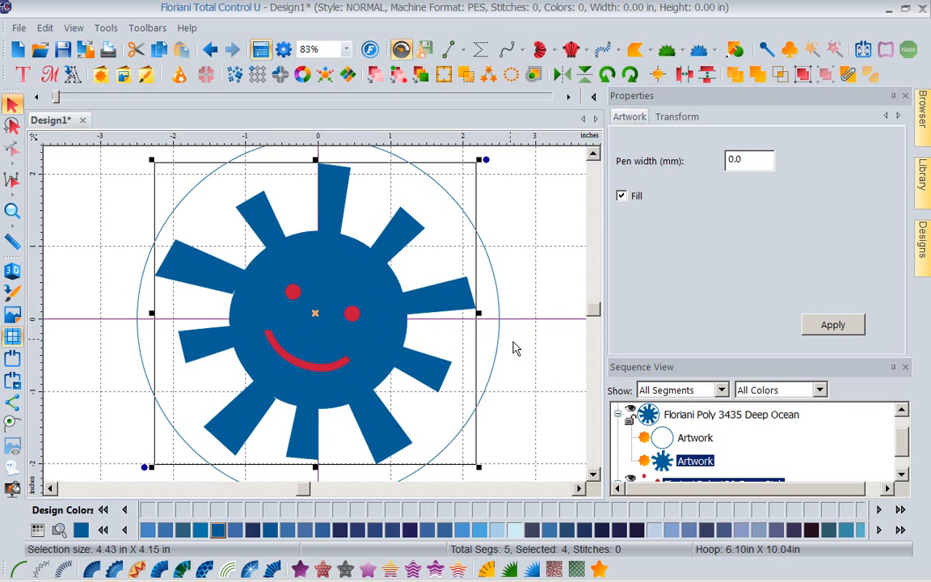
click(551, 277)
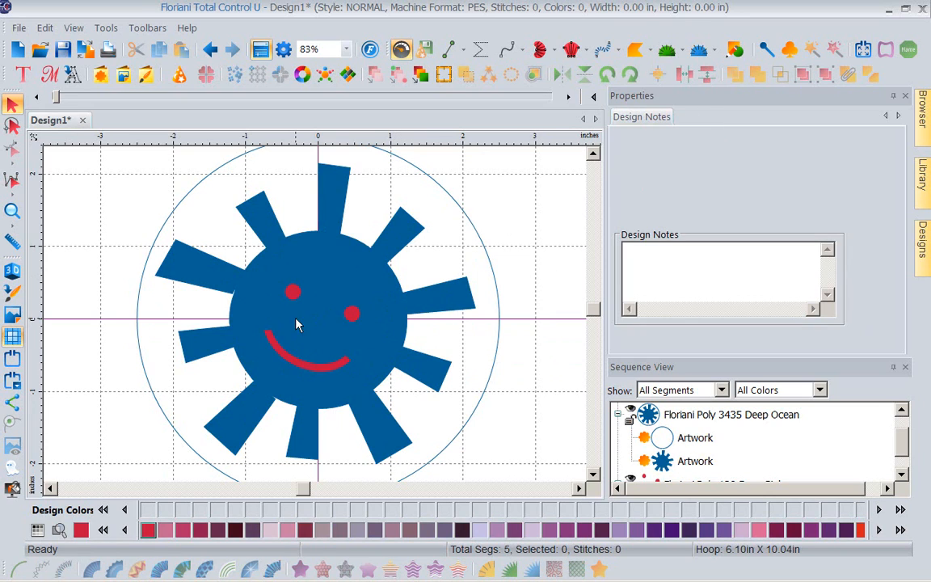
click(398, 310)
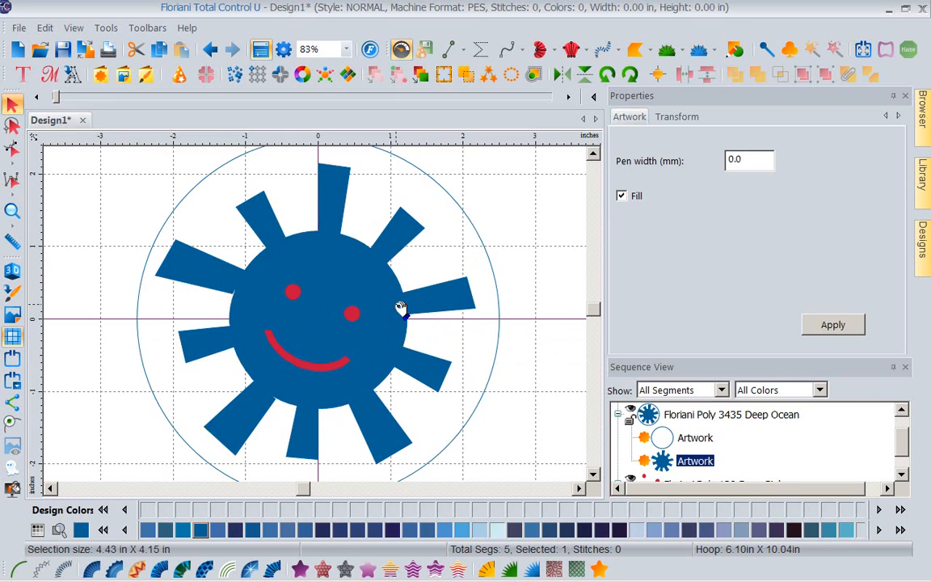
drag(398, 309, 751, 333)
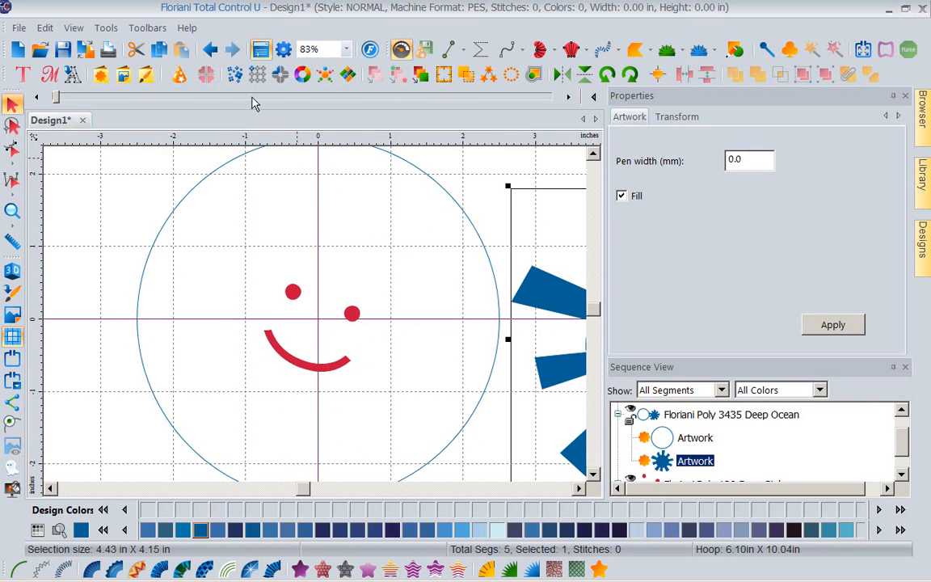
click(212, 53)
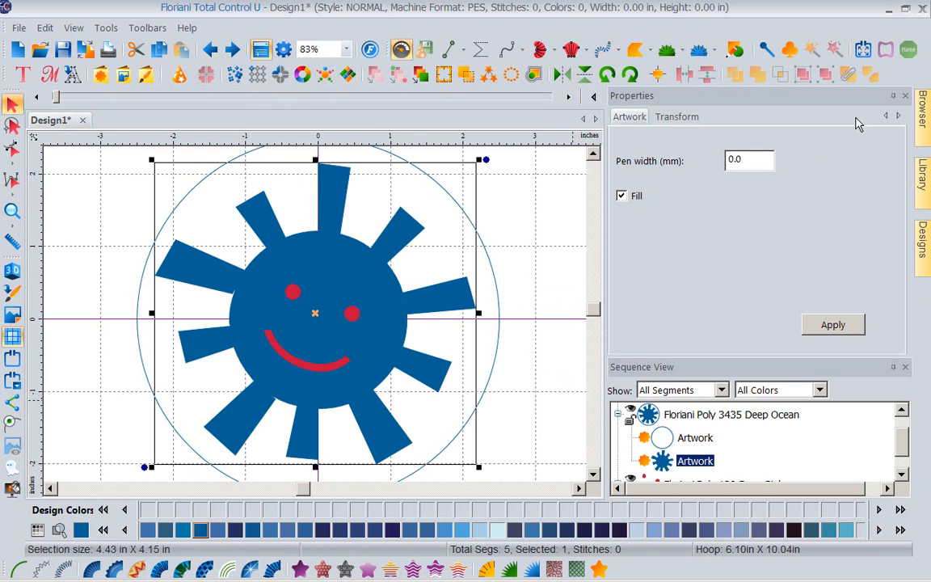
- Recolor the circle outline with Floriani Poly 368 Royal Blue and move it to the end of the stitching sequence
click(906, 96)
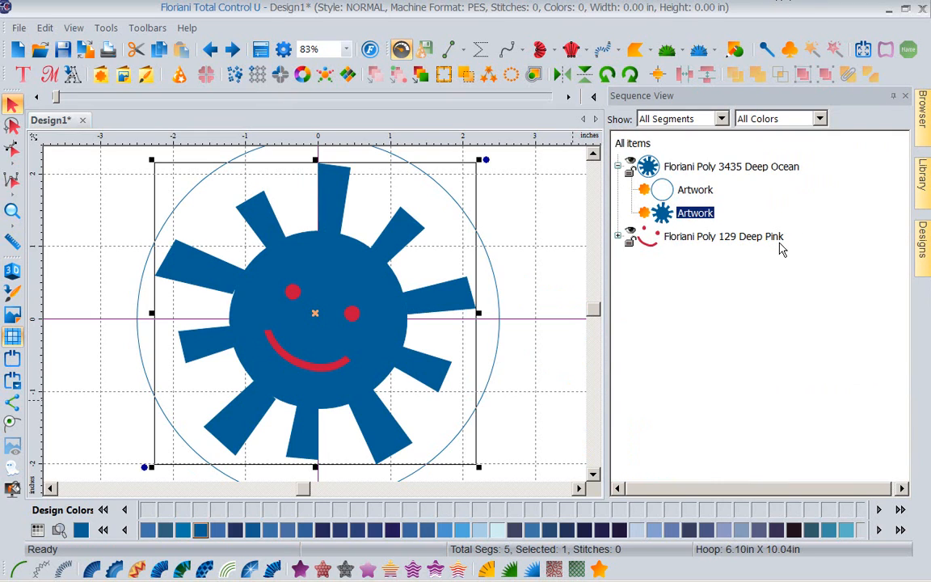
click(696, 191)
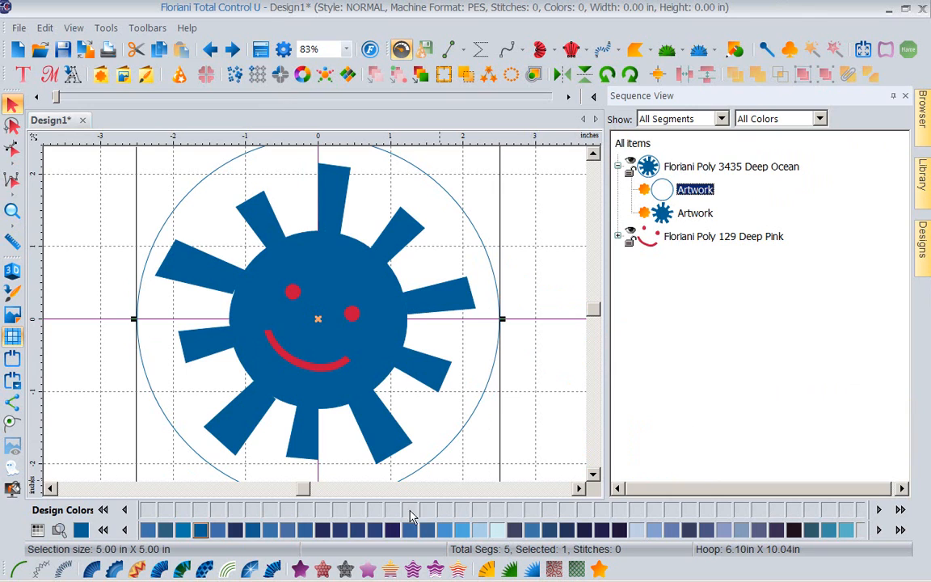
click(394, 529)
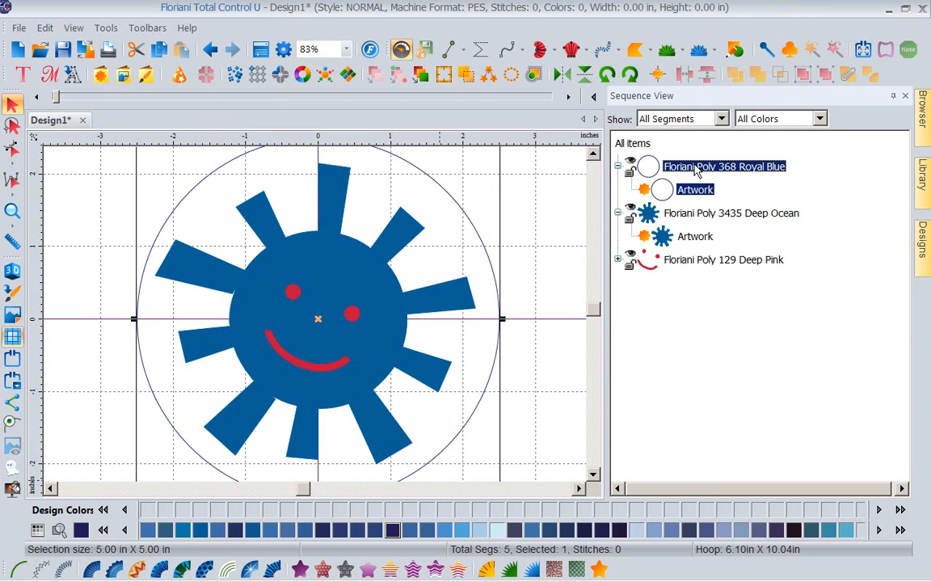
drag(696, 166, 631, 284)
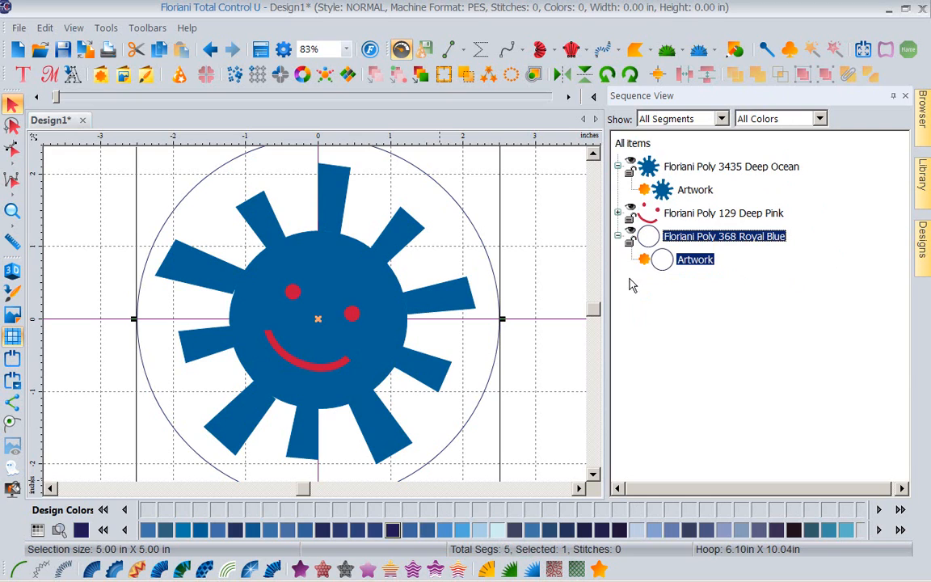
click(844, 254)
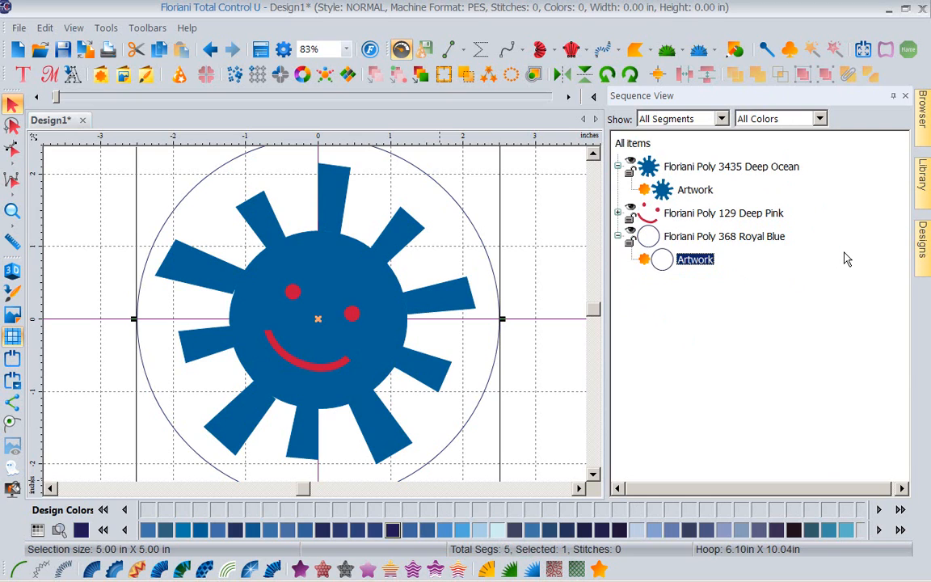
- Convert the Deep Ocean sun body to a run stitch of type Bean with a 3 mm stitch length
click(688, 166)
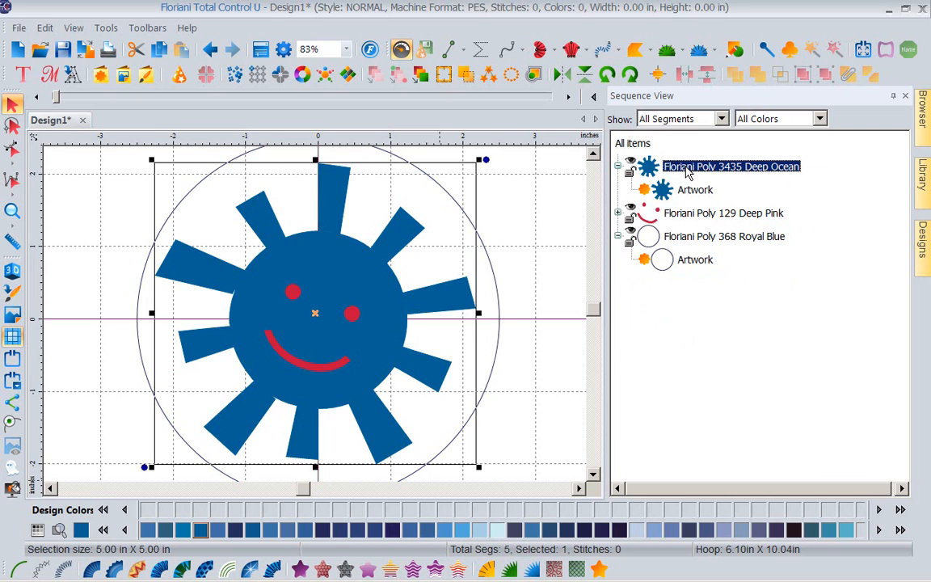
click(20, 570)
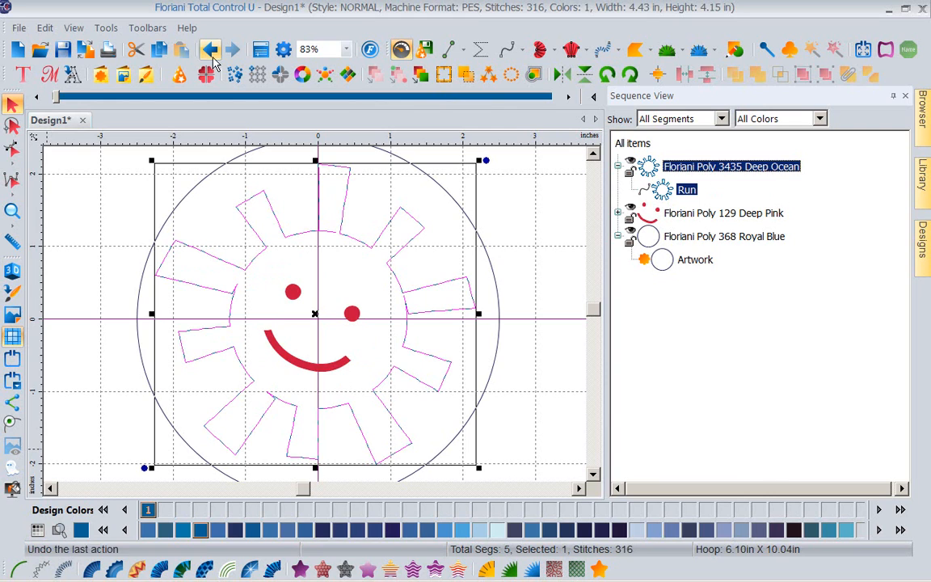
click(260, 50)
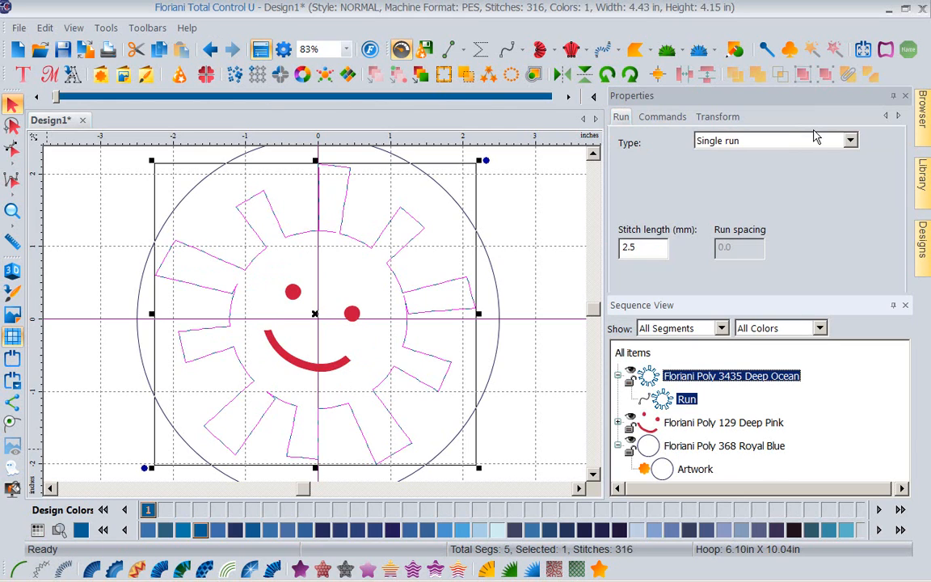
click(772, 137)
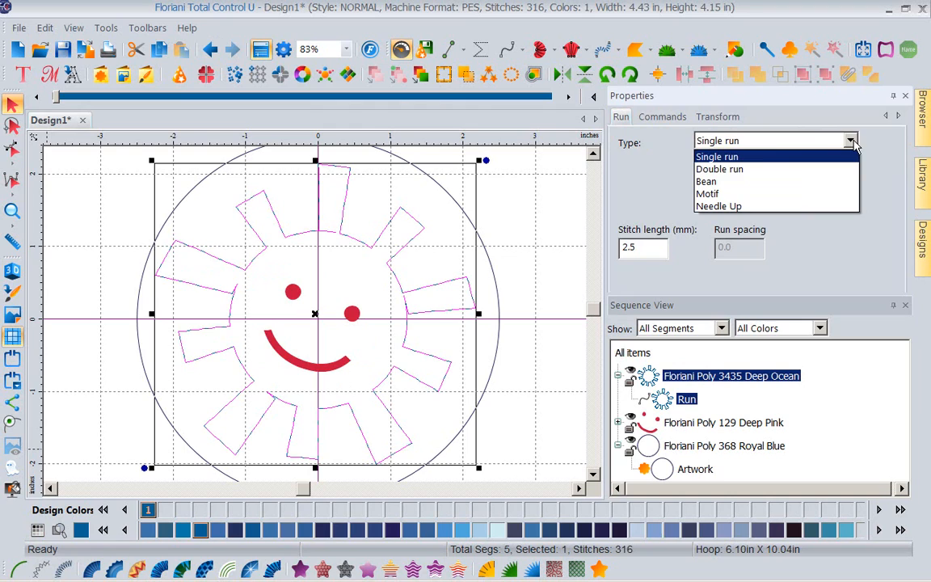
click(736, 182)
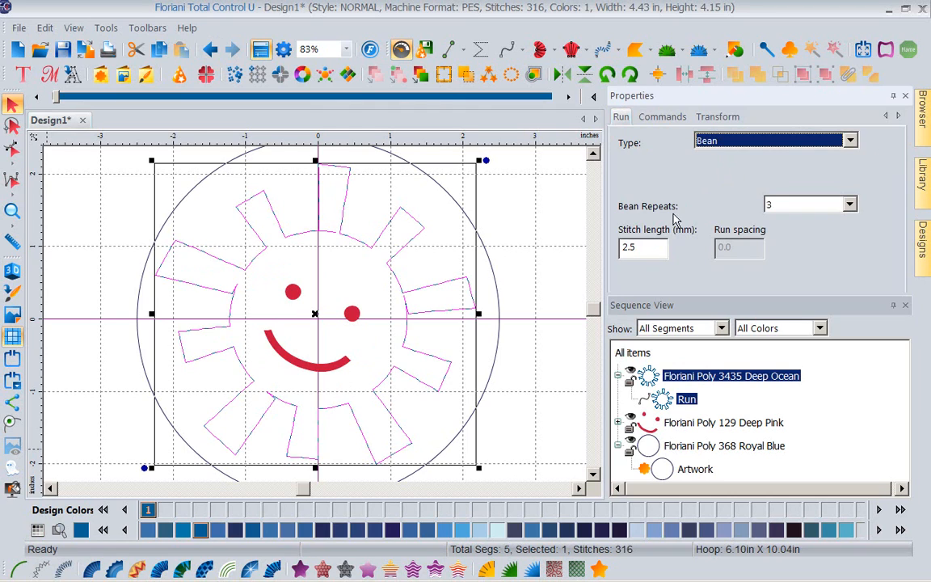
double_click(641, 247)
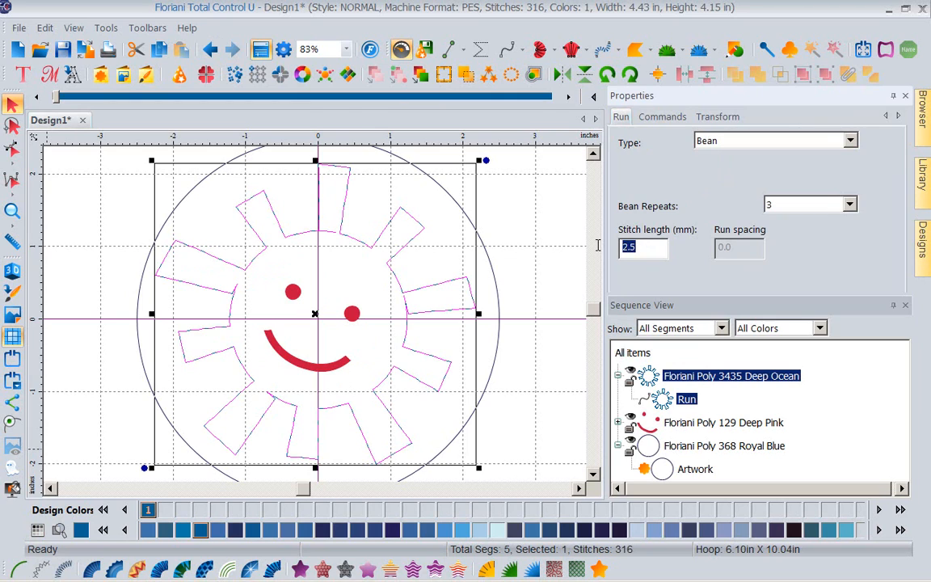
text(3.)
drag(810, 292, 809, 359)
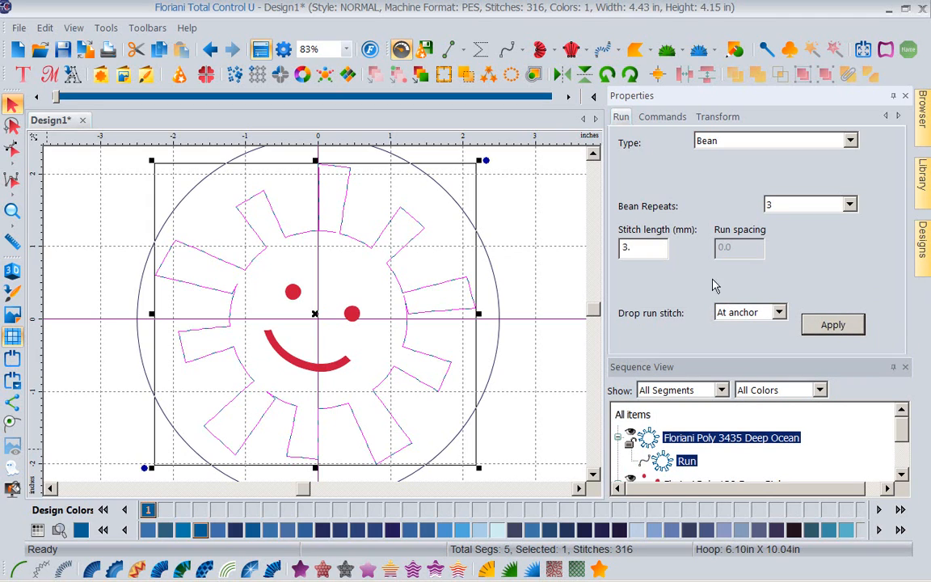
click(833, 325)
click(833, 325)
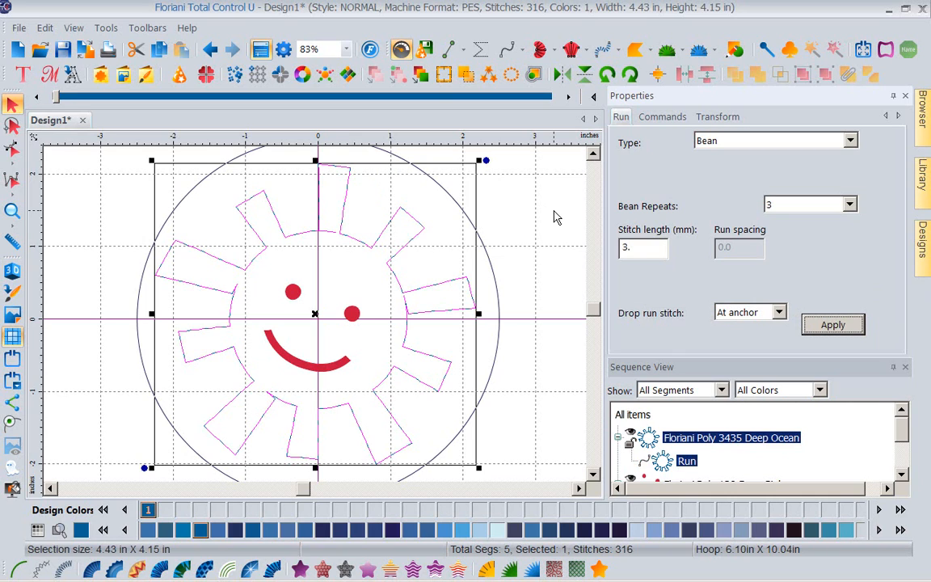
- Convert the sun's two Deep Pink eyes to satin path stitches
click(297, 295)
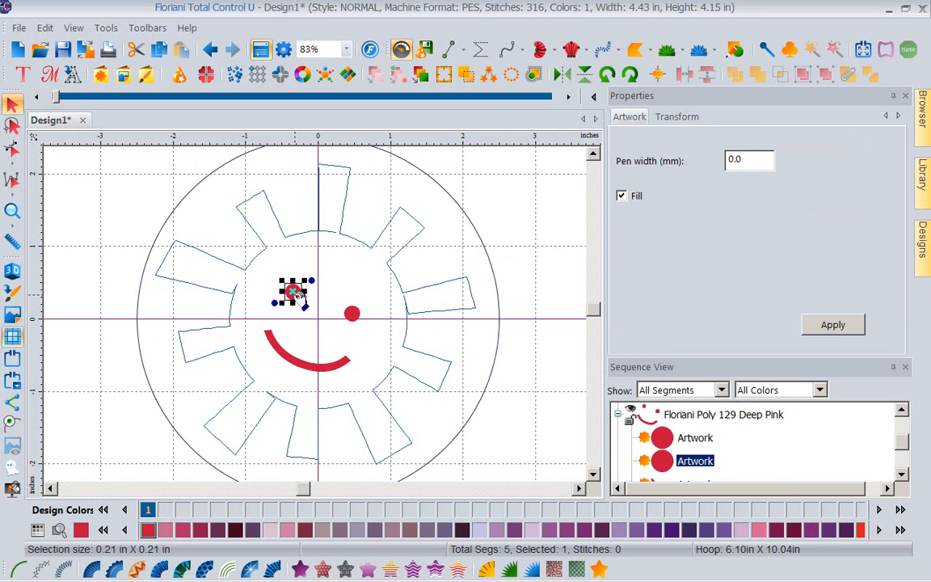
shift+click(353, 315)
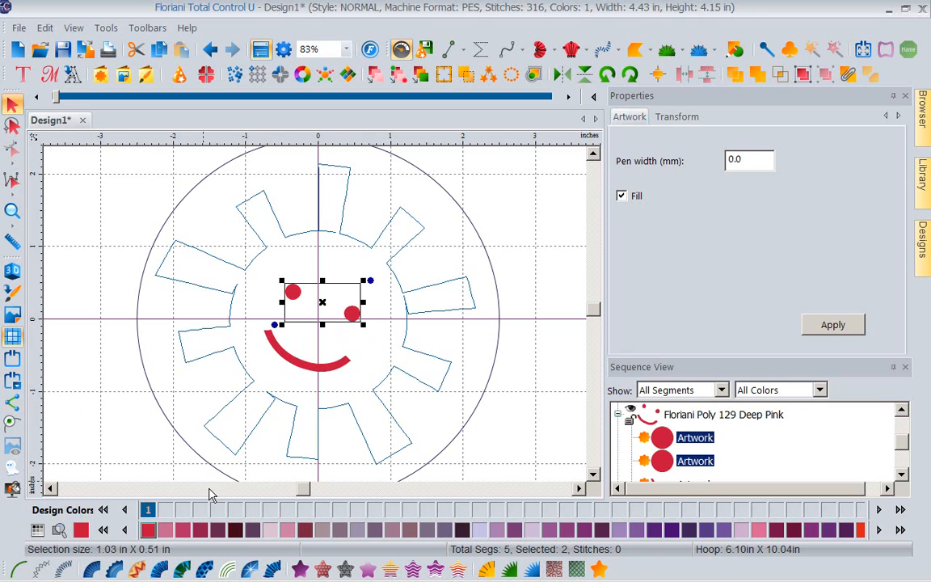
click(272, 569)
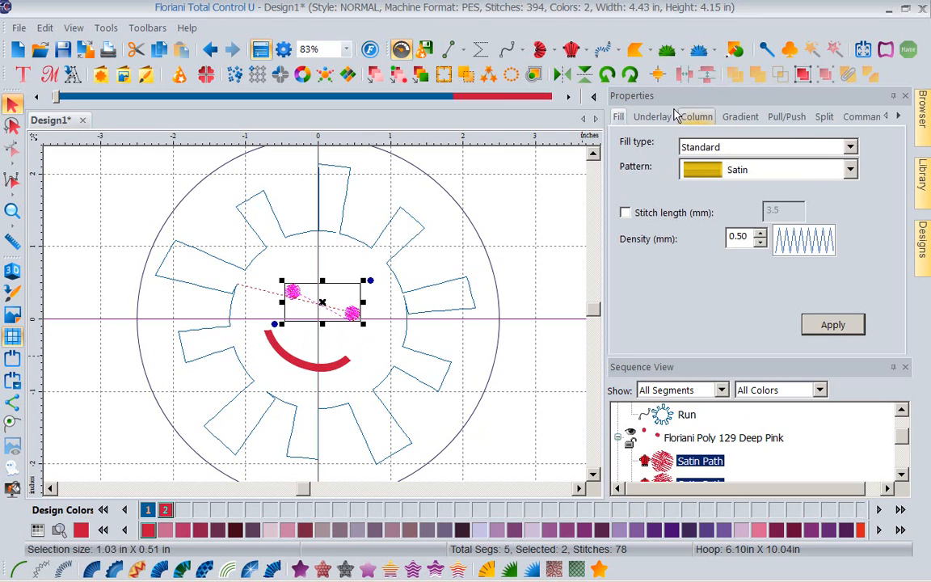
- Convert the sun's smile artwork to a satin path stitch, and deselect it
click(325, 372)
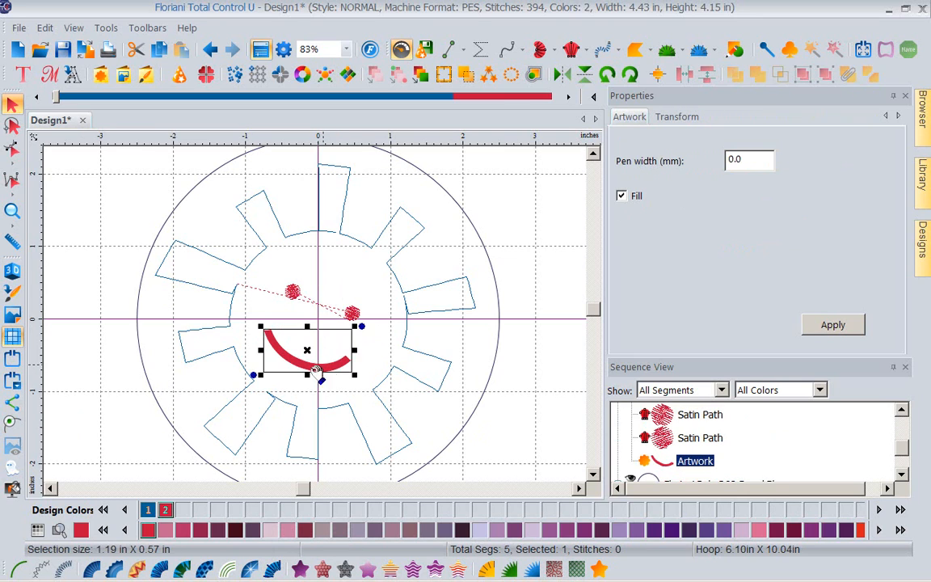
click(273, 568)
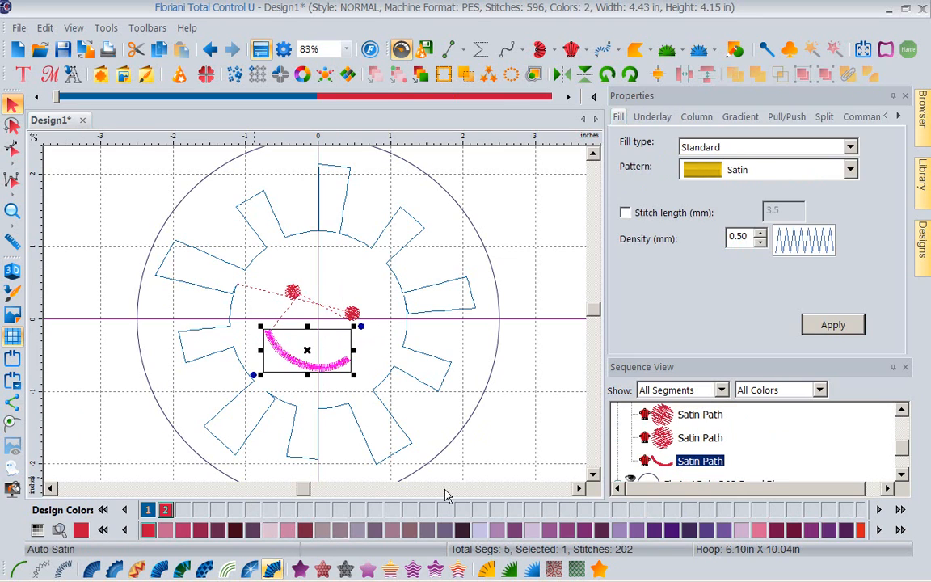
click(482, 356)
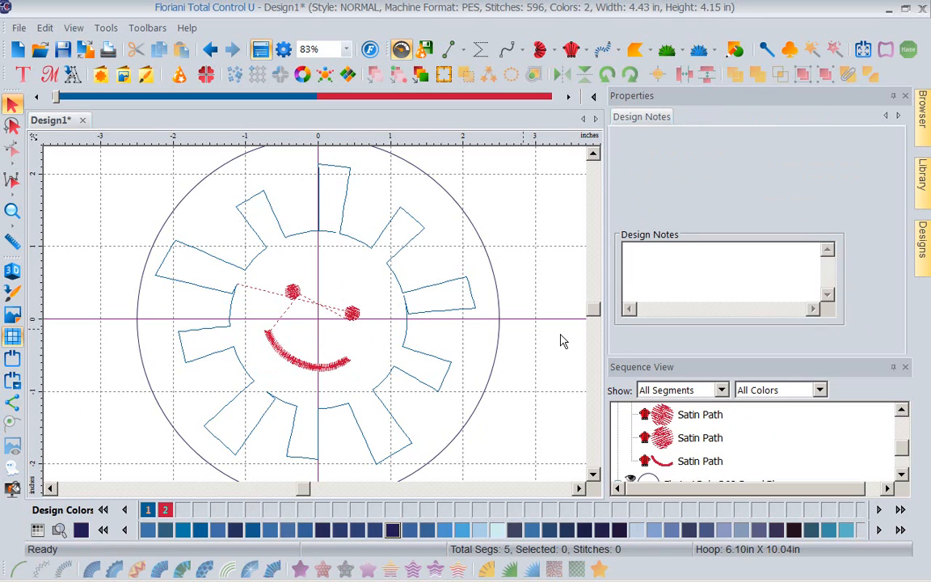
- Convert the Floriani Poly 368 Royal Blue circle artwork in the stitching sequence to a run stitch
click(901, 410)
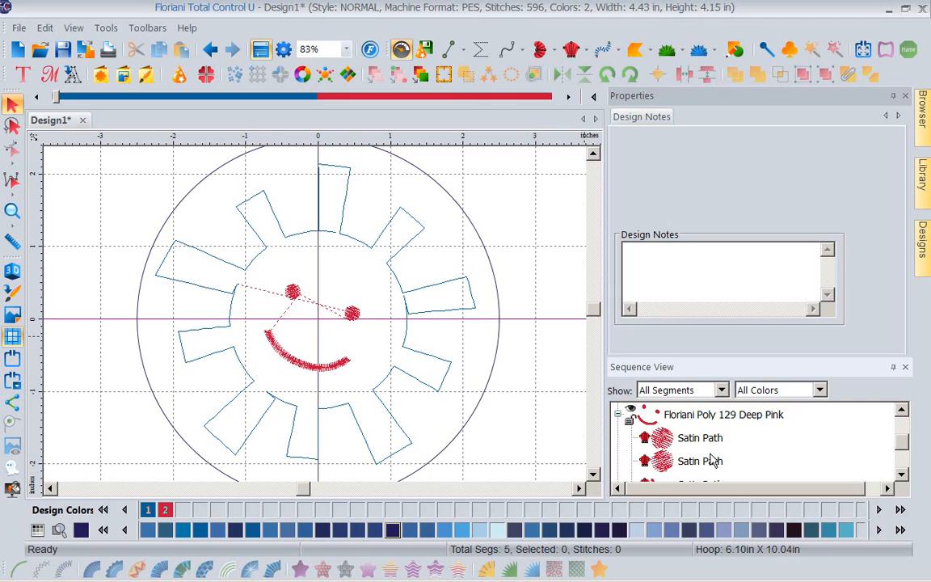
click(901, 475)
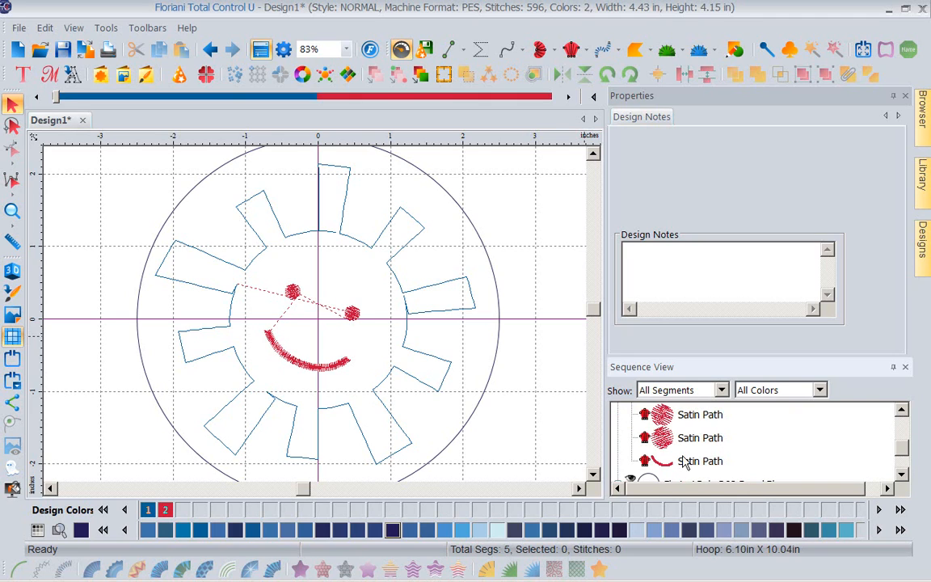
click(900, 474)
click(901, 474)
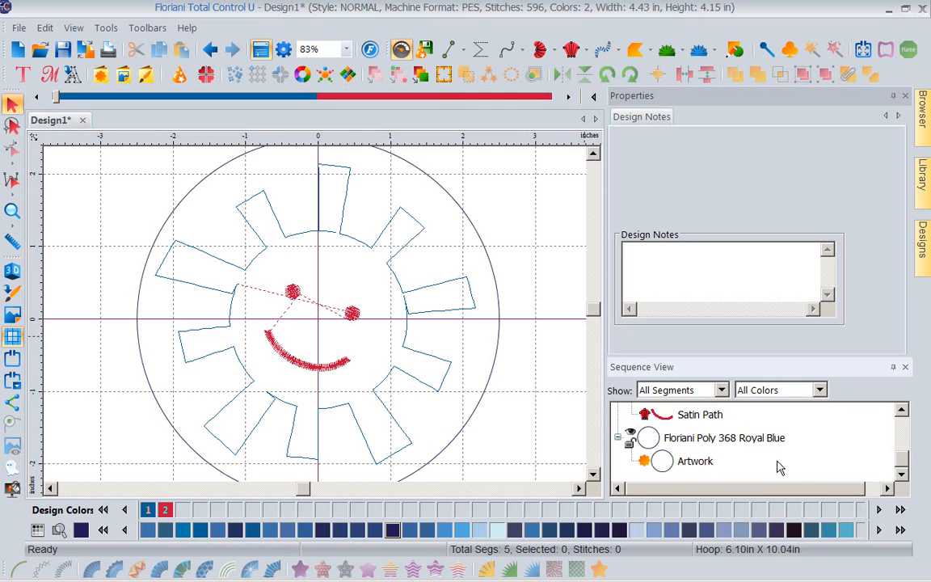
click(681, 449)
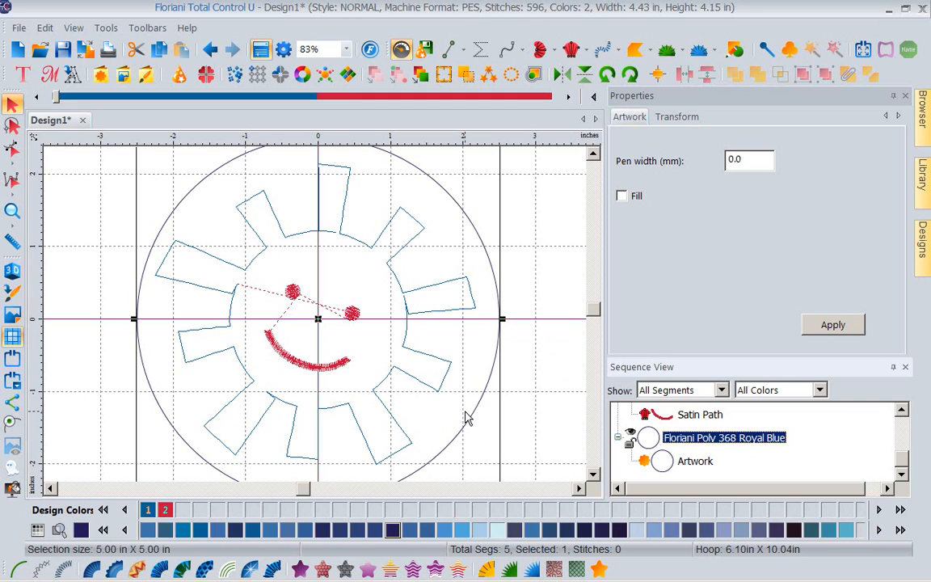
click(20, 568)
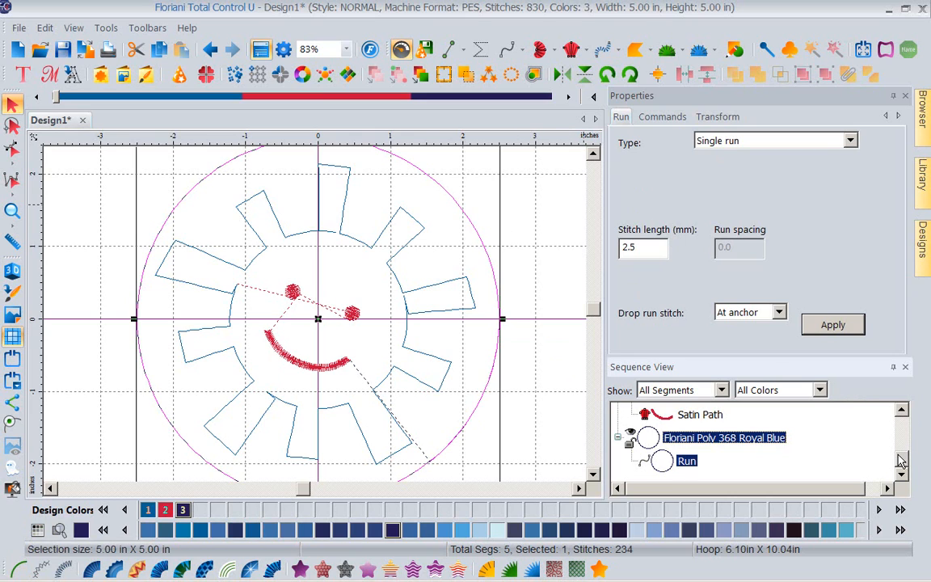
- Resize the whole design to 4.25 inches wide and 4.25 inches high, and deselect it
click(900, 411)
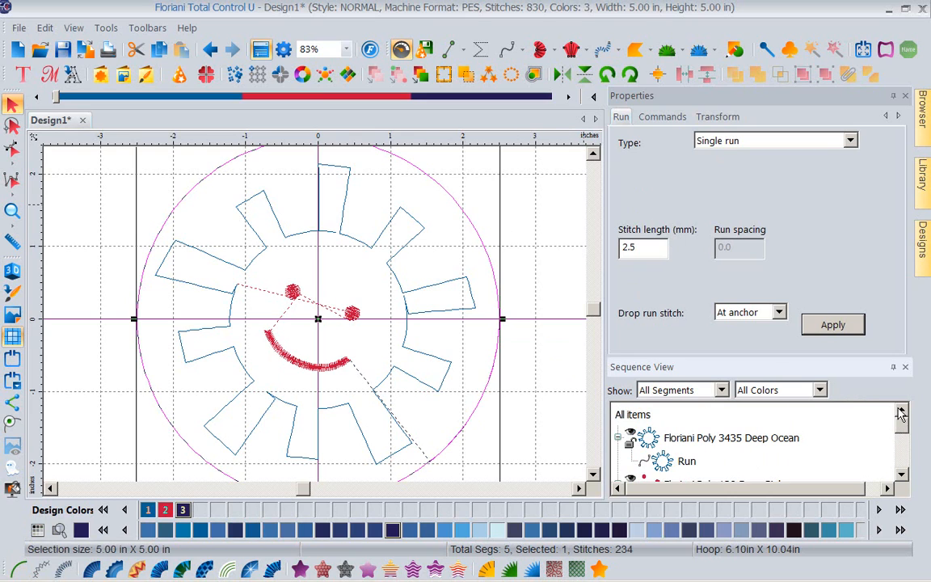
click(634, 415)
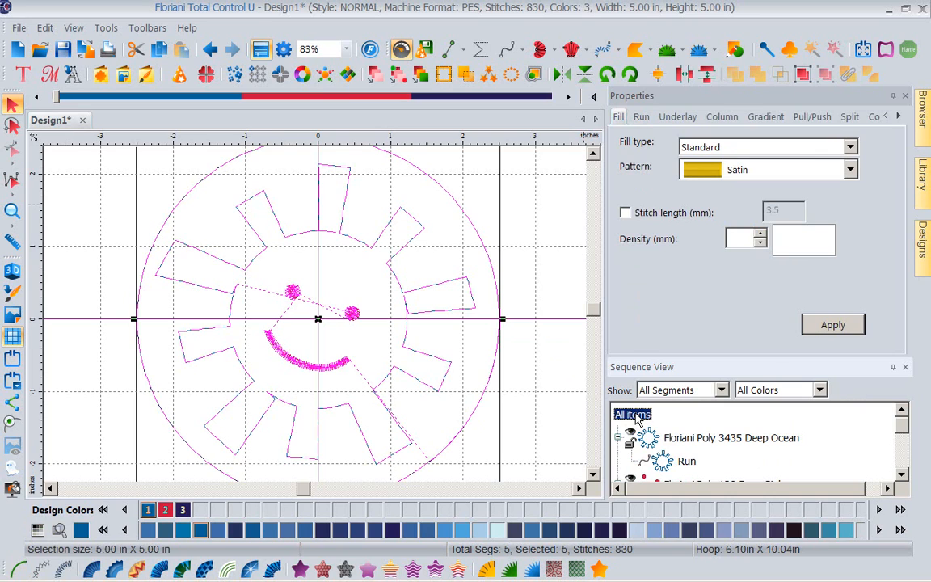
click(898, 117)
click(898, 117)
click(898, 117)
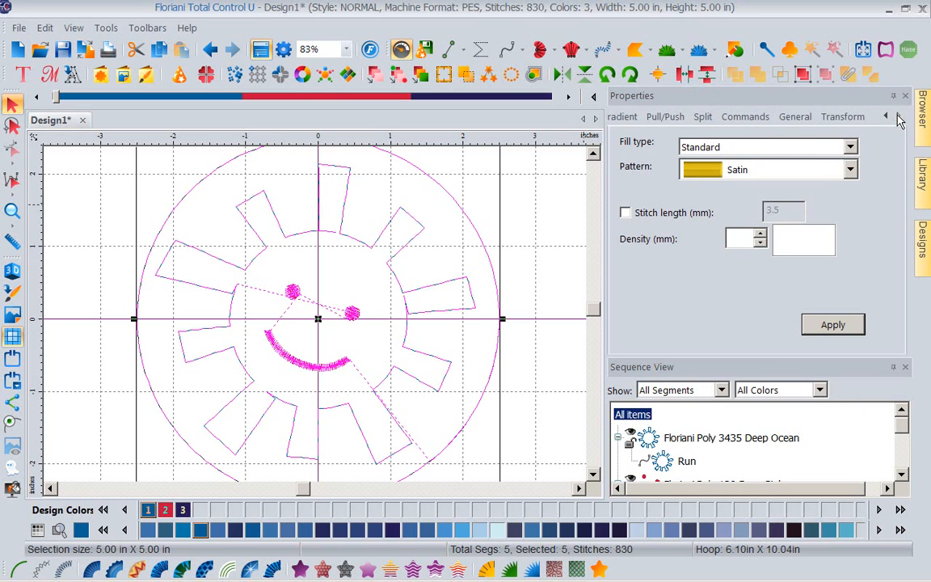
click(843, 117)
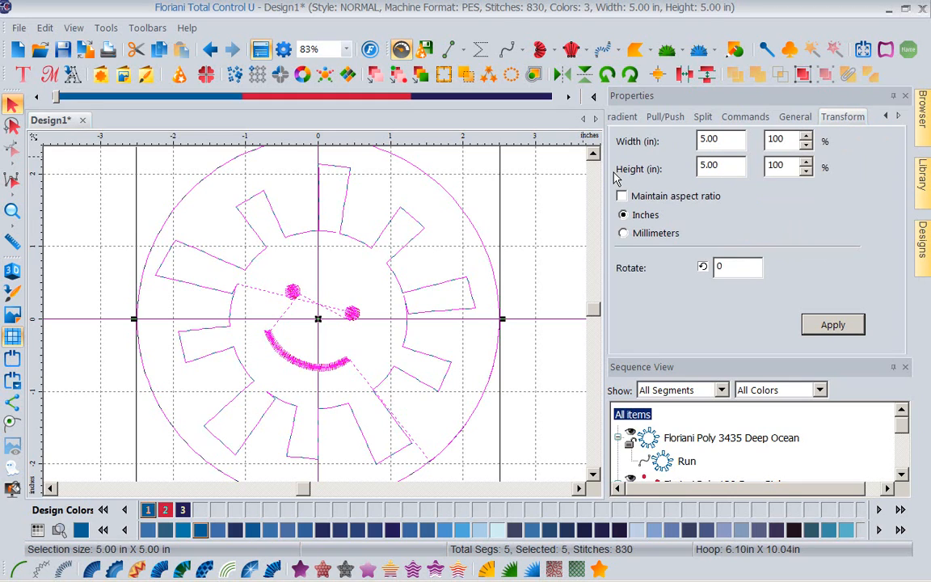
double_click(728, 140)
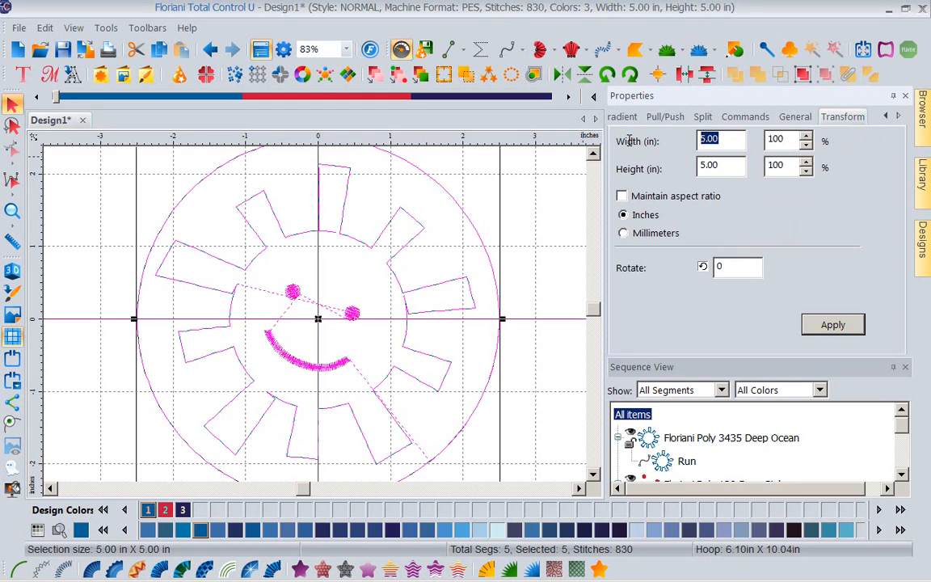
text(4.25)
key(Tab)
text(4.)
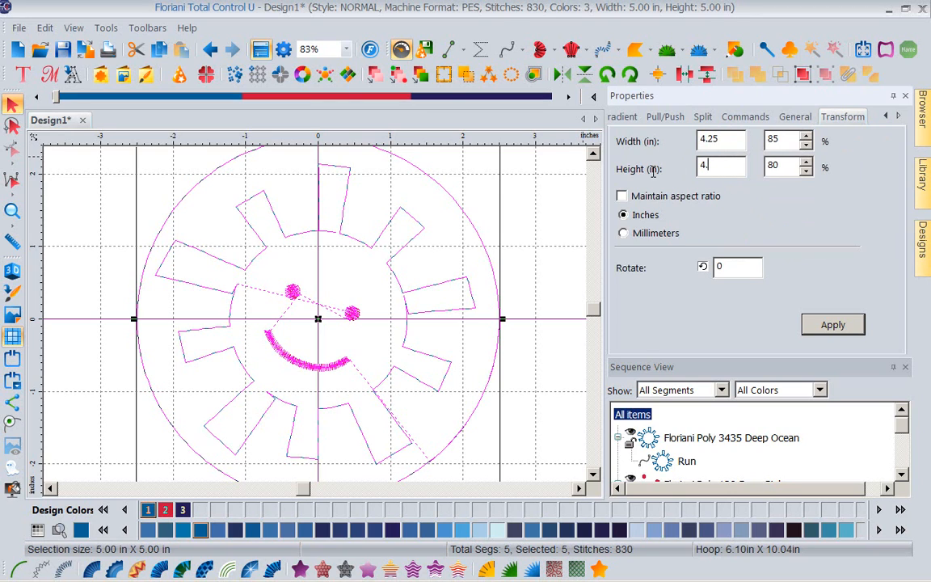
text(25)
click(822, 328)
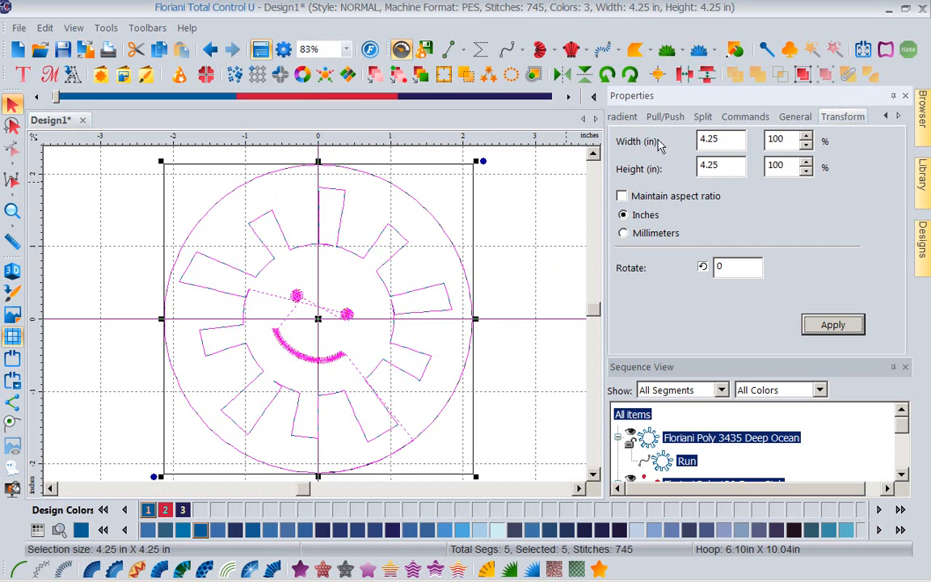
click(885, 116)
click(565, 253)
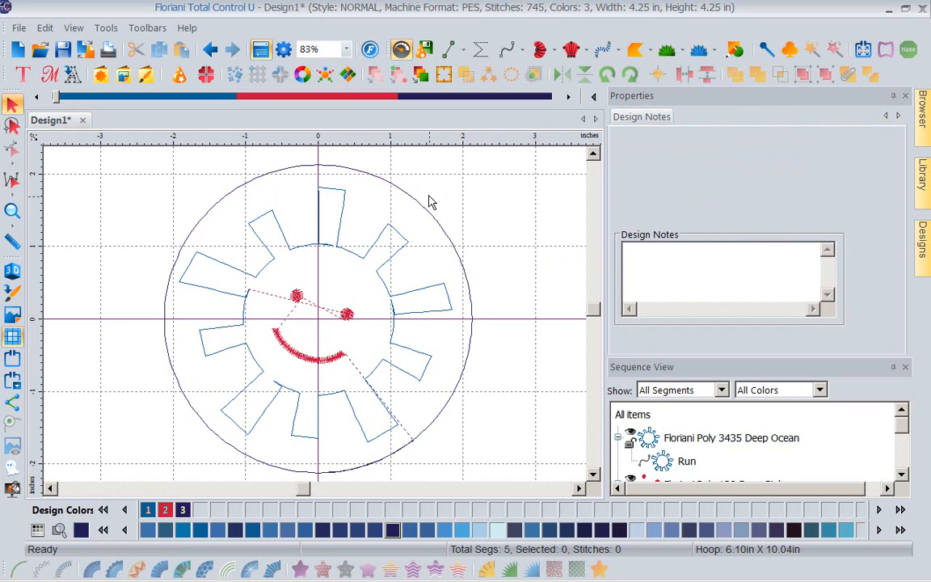
- Change the outer circle's run stitch type to Double run
click(429, 220)
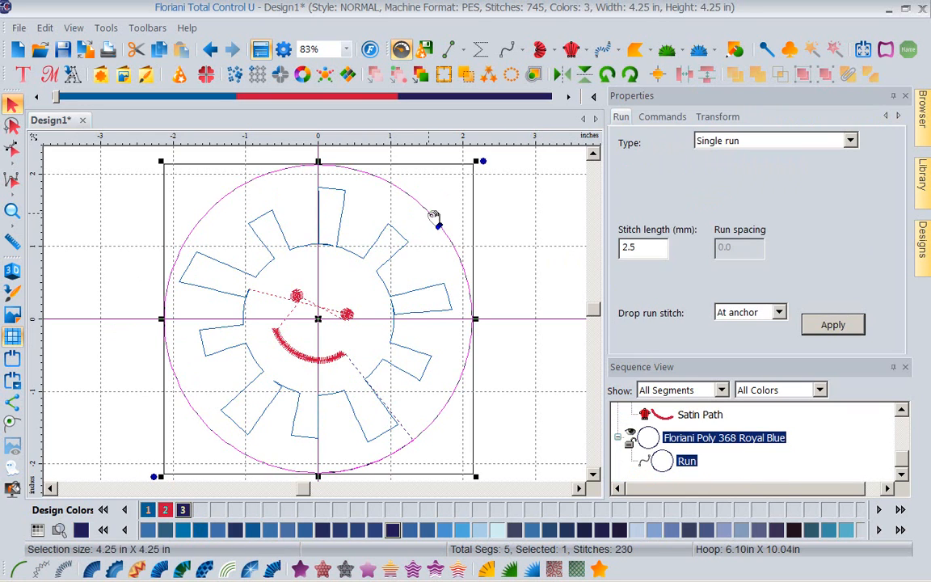
click(850, 140)
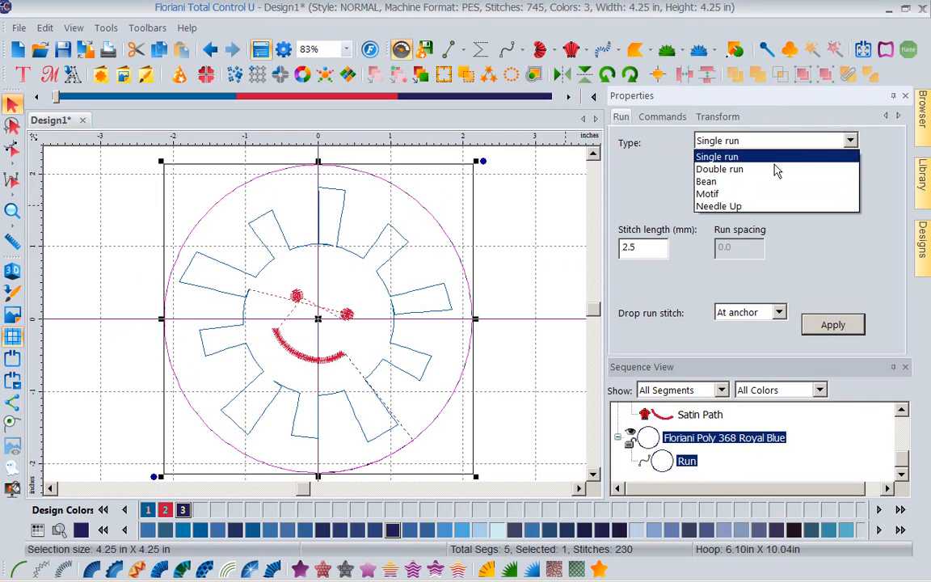
click(768, 169)
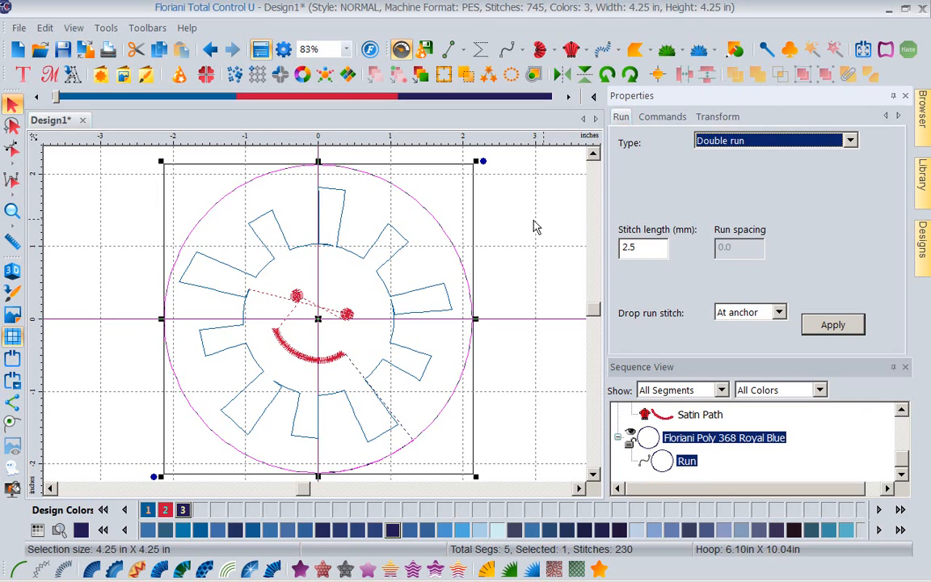
click(830, 324)
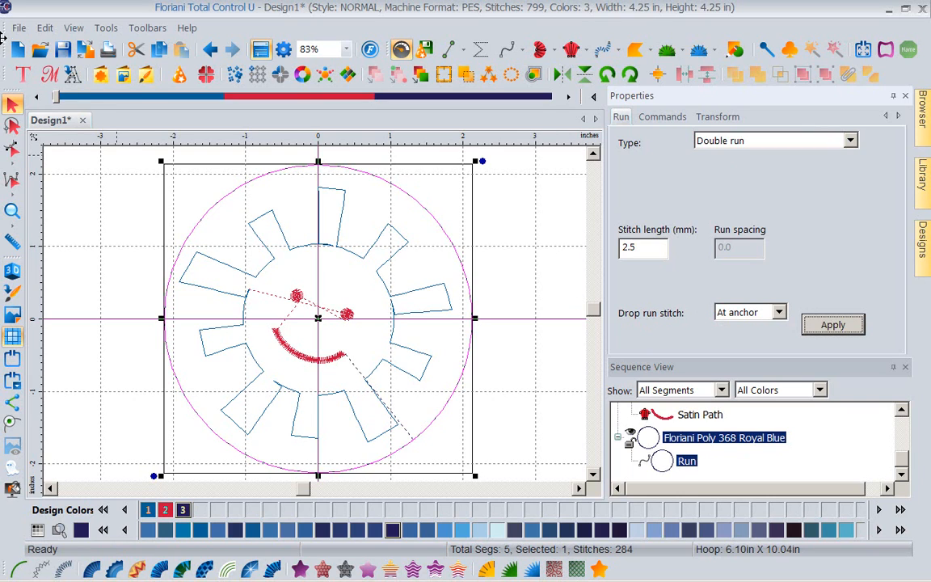
- Create a new design page and show the Funky Flowers body gallery in UDesignIT
click(18, 50)
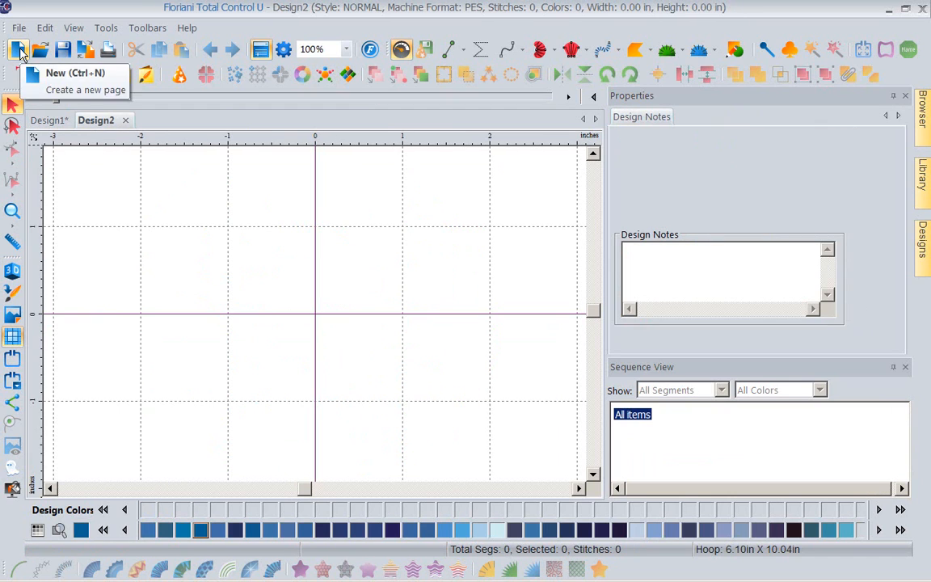
click(325, 75)
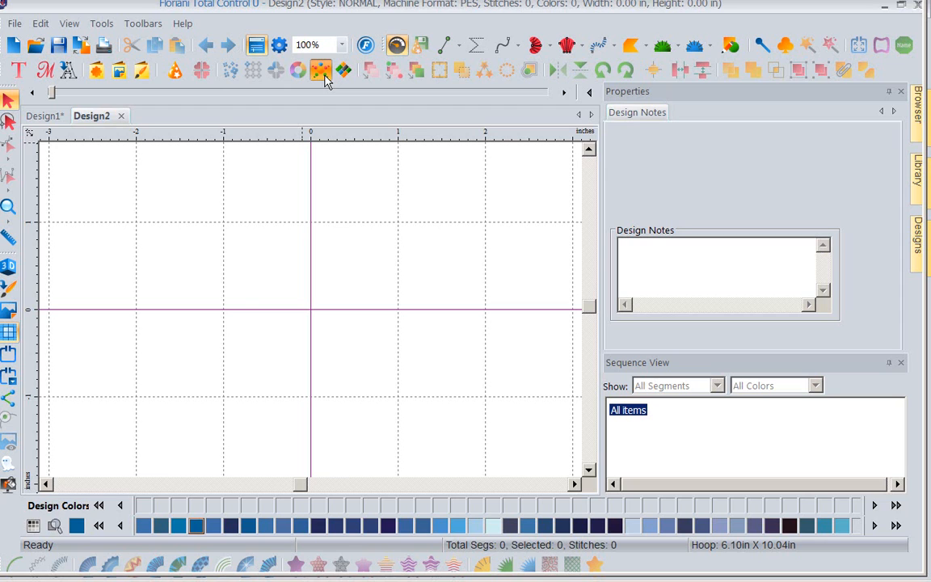
click(321, 72)
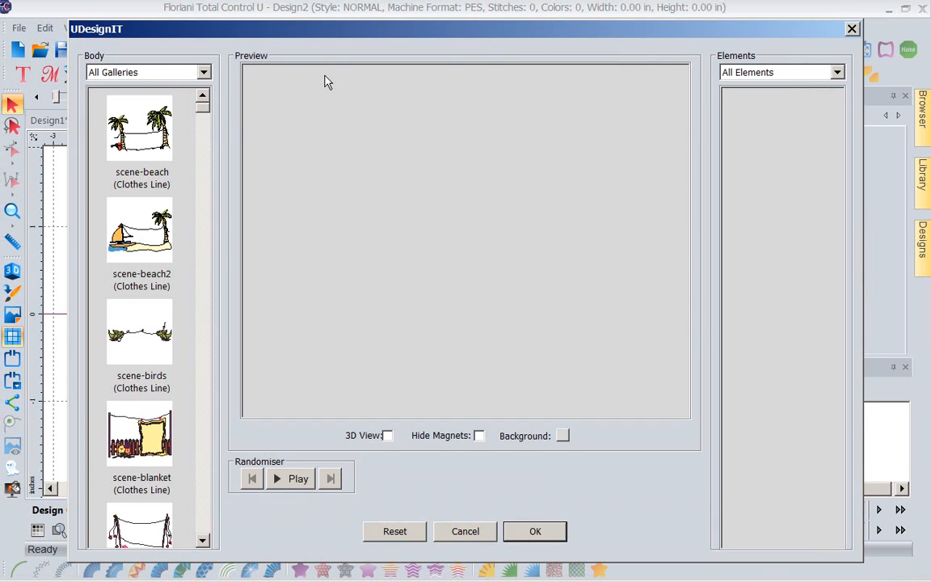
click(186, 71)
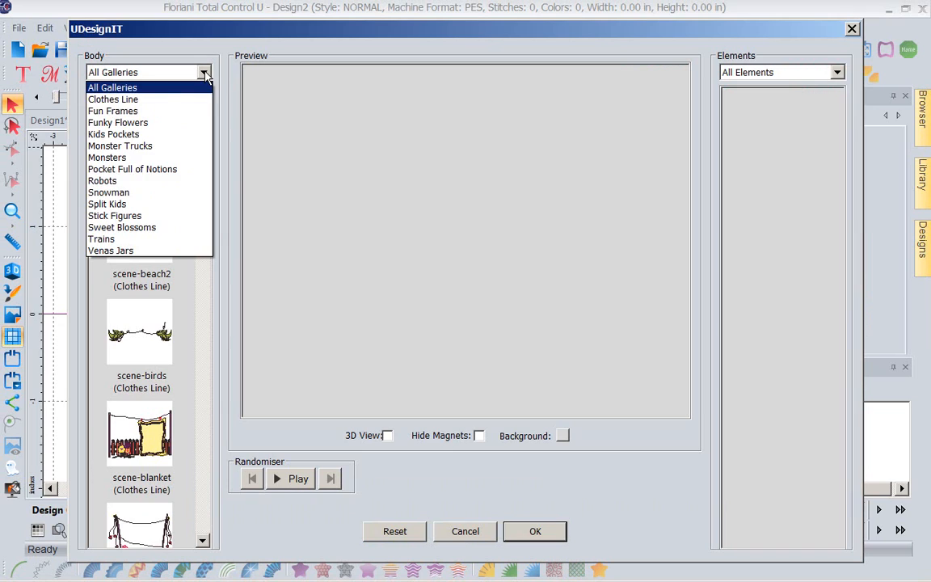
click(139, 122)
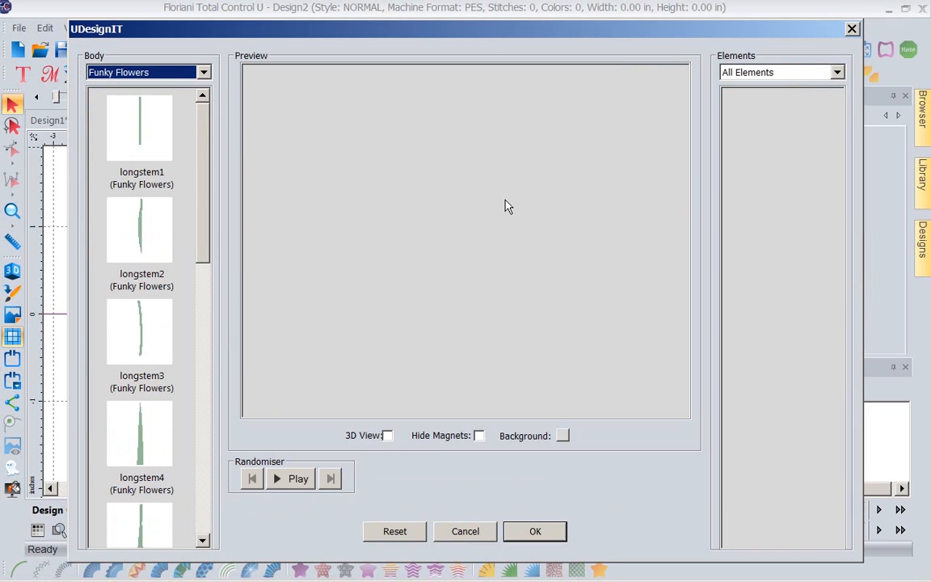
- Combine the longstem1 body with the Flower element of radiating stalks tipped by small ovals, and insert the result into the design
click(157, 108)
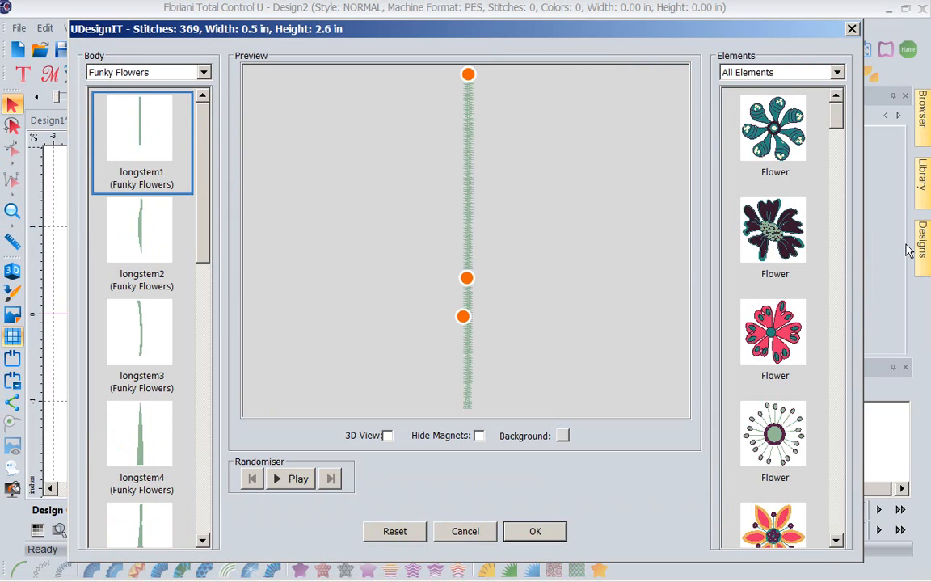
click(775, 436)
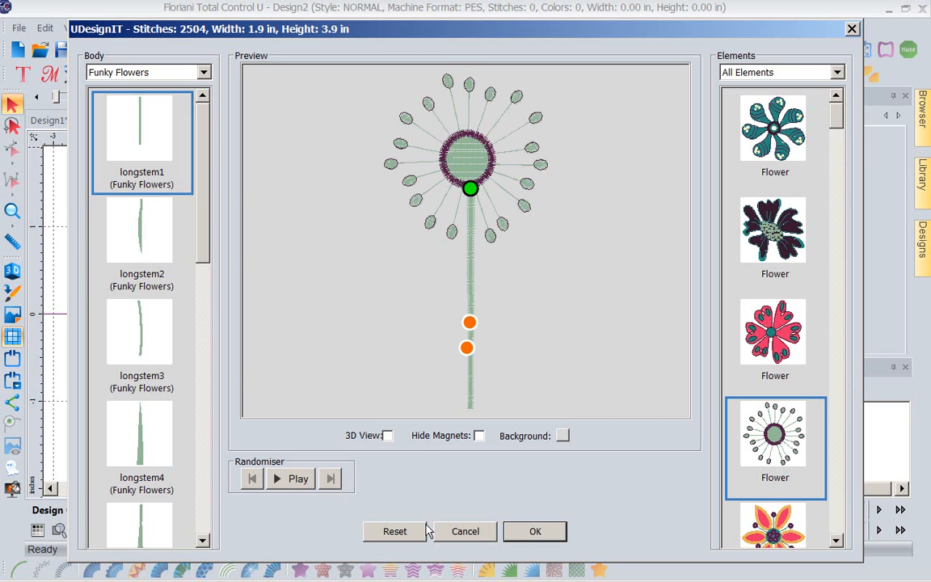
click(537, 531)
- Delete the long satin stem from the inserted flower
click(486, 385)
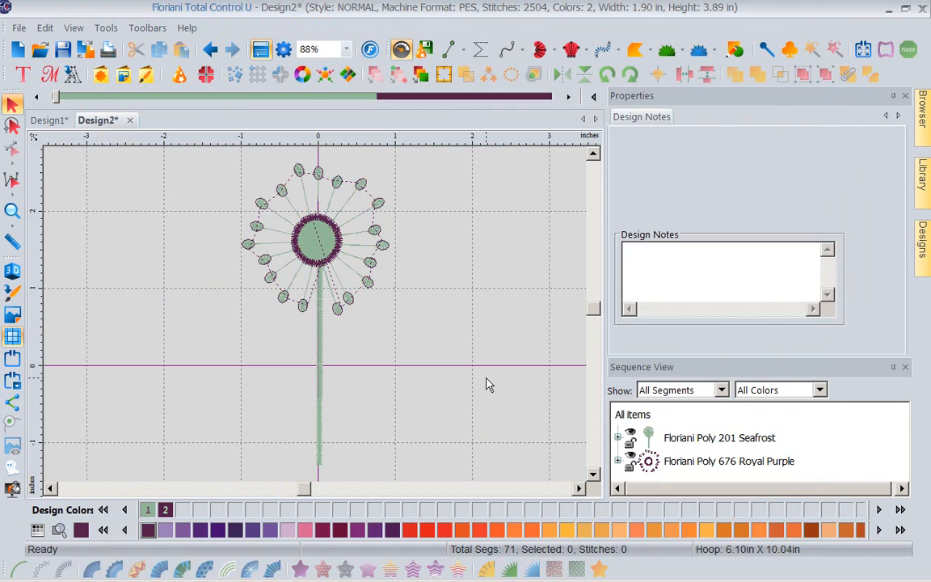
click(320, 407)
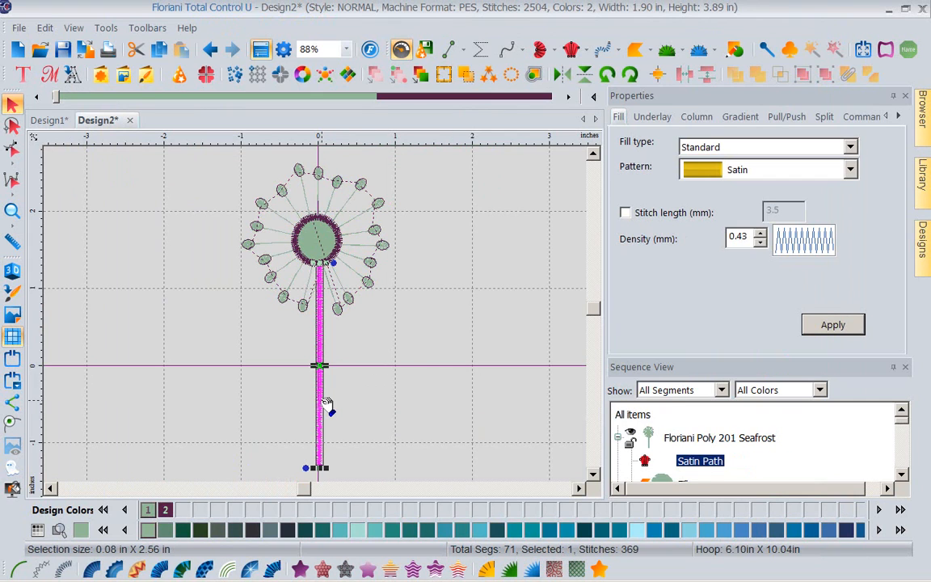
key(Delete)
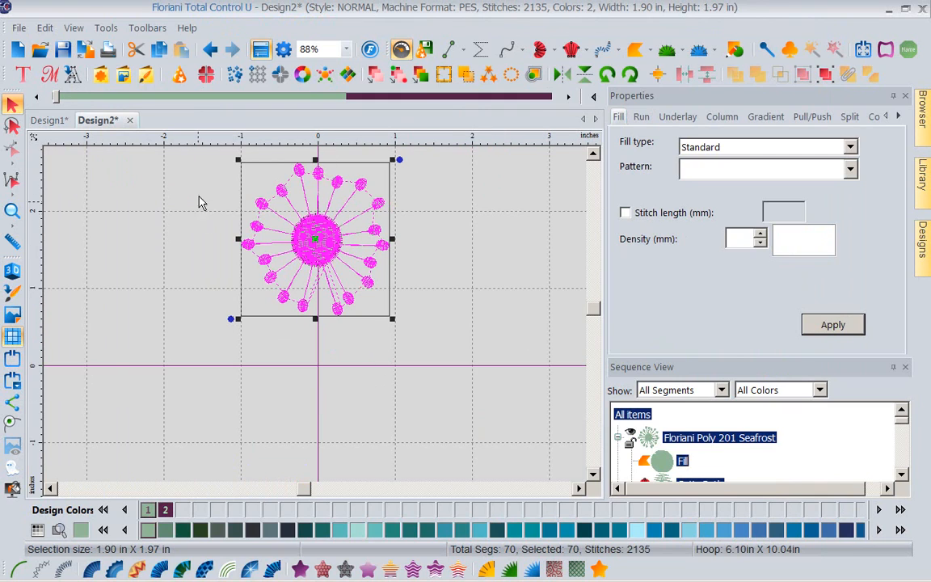
click(18, 29)
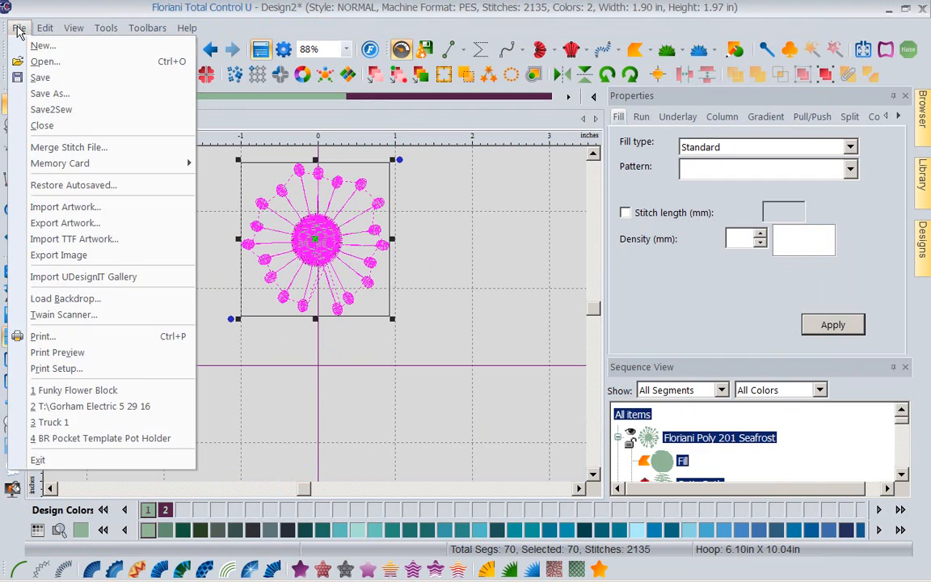
click(36, 95)
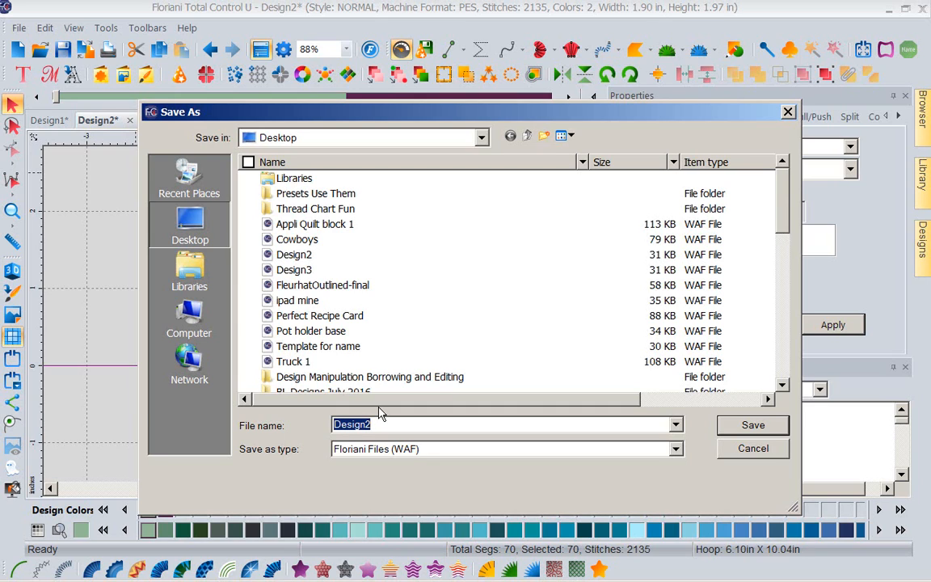
click(788, 113)
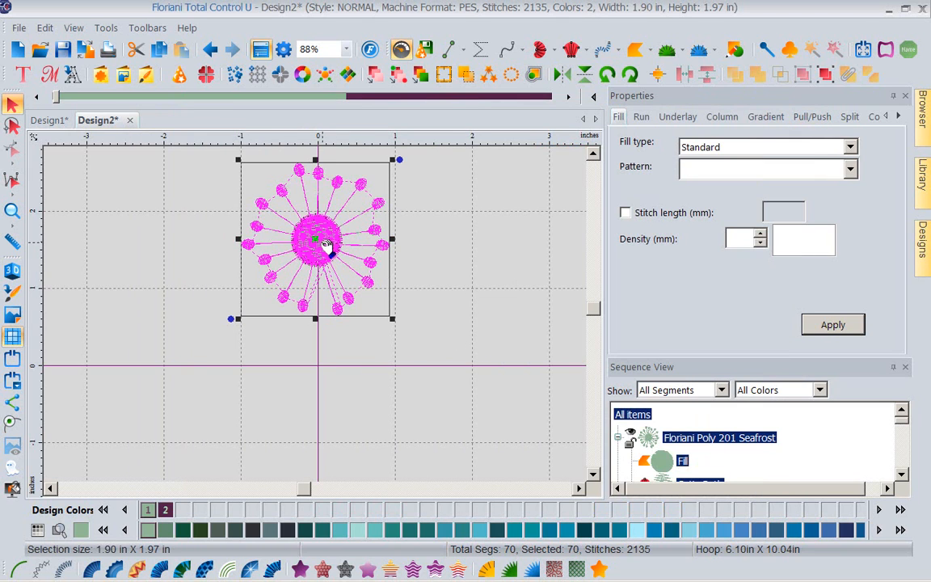
- Move the flower head to the center of the design page, and deselect it
drag(321, 244, 326, 374)
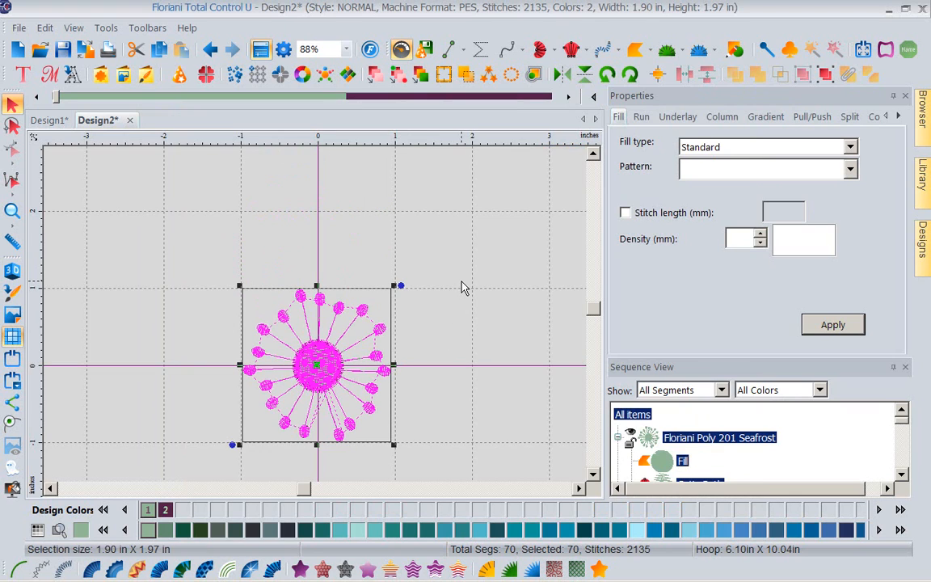
click(418, 241)
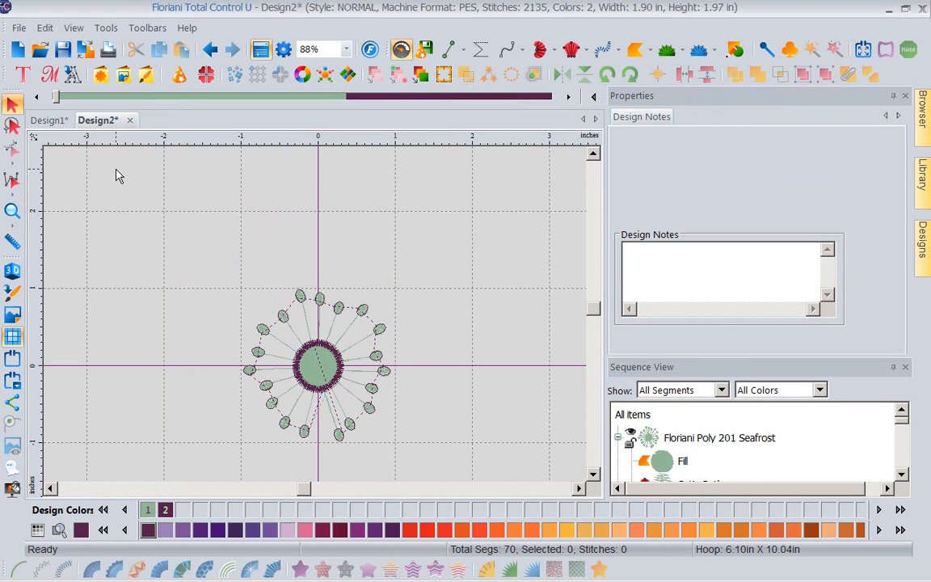
- Insert the scalloped "flower" outline from the Custom Shapes folder around the stitched flower head
click(100, 77)
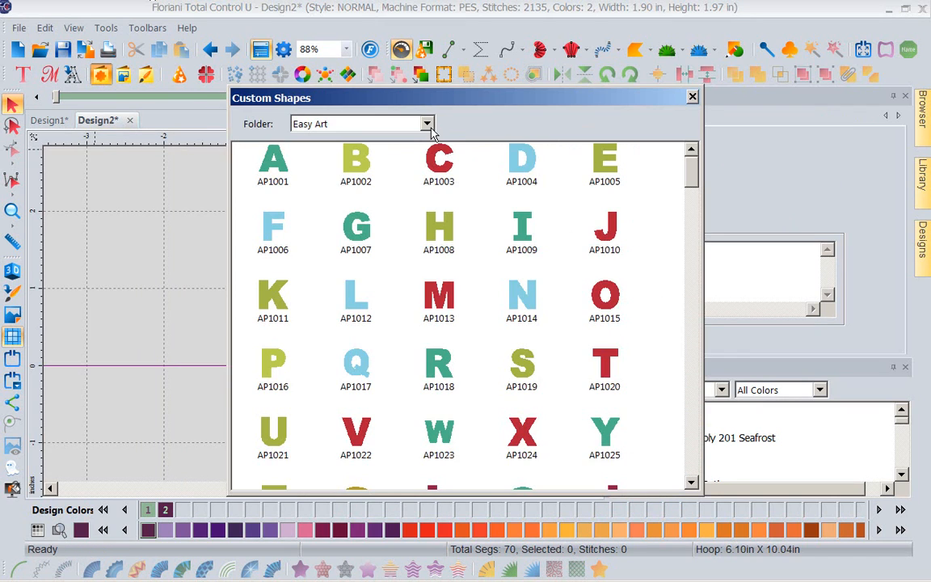
click(387, 121)
click(368, 146)
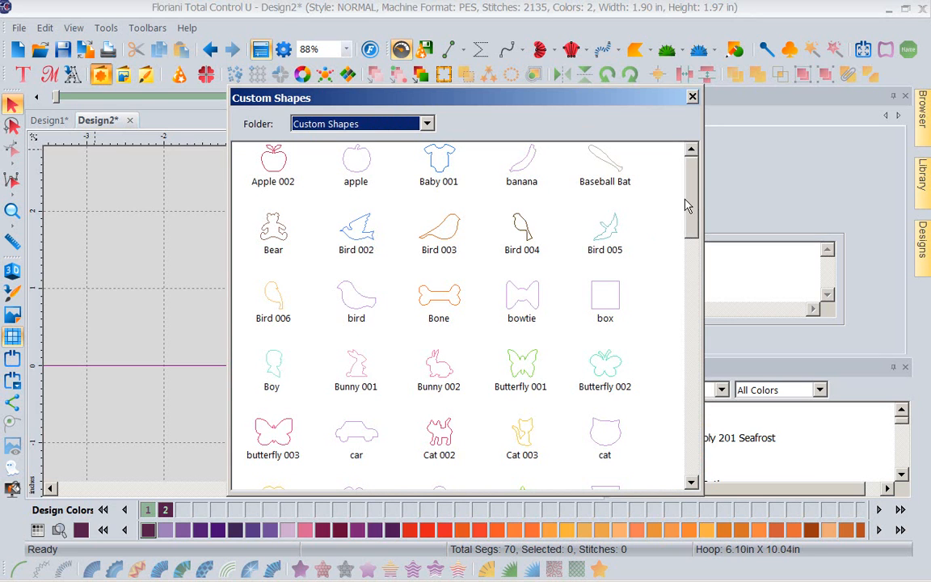
drag(691, 208, 707, 329)
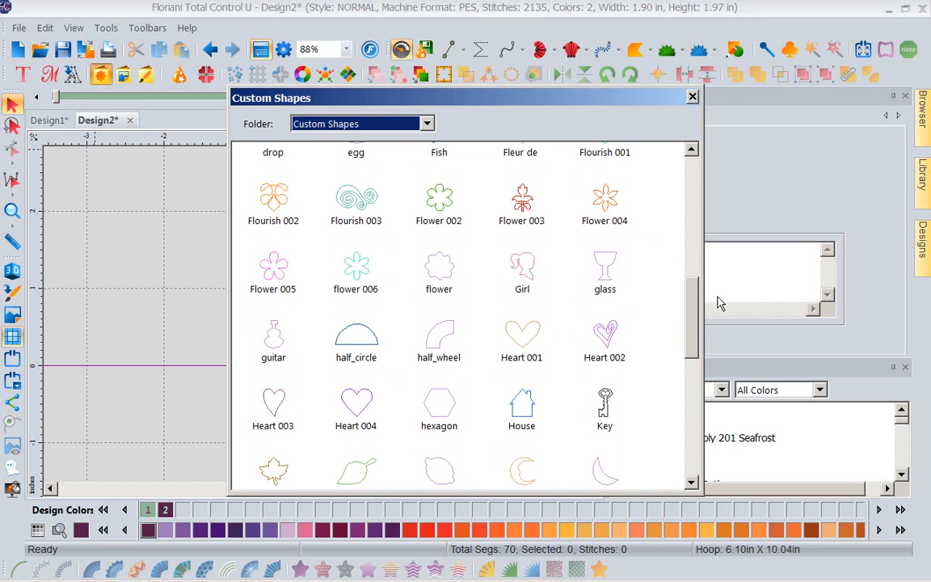
scroll(693, 328, up, 1)
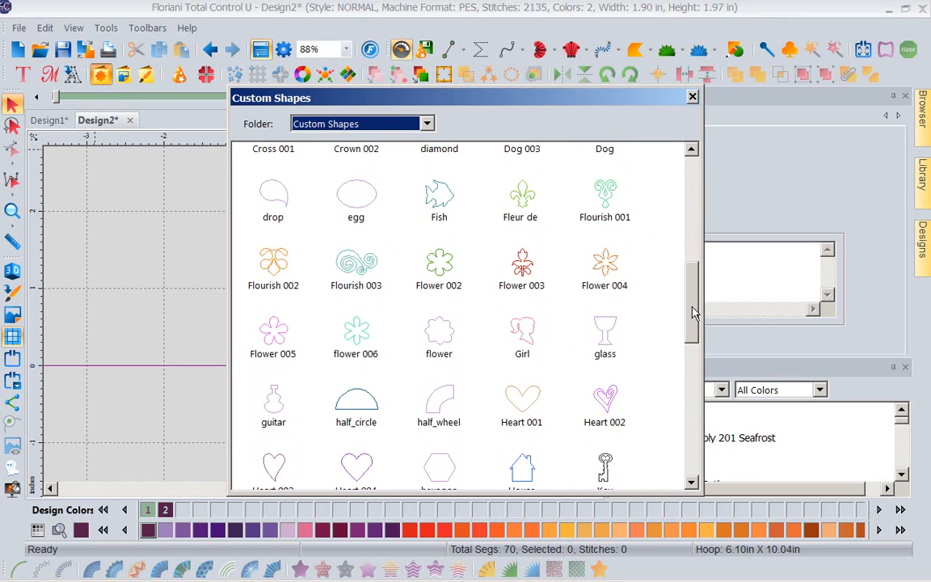
click(448, 330)
double_click(448, 329)
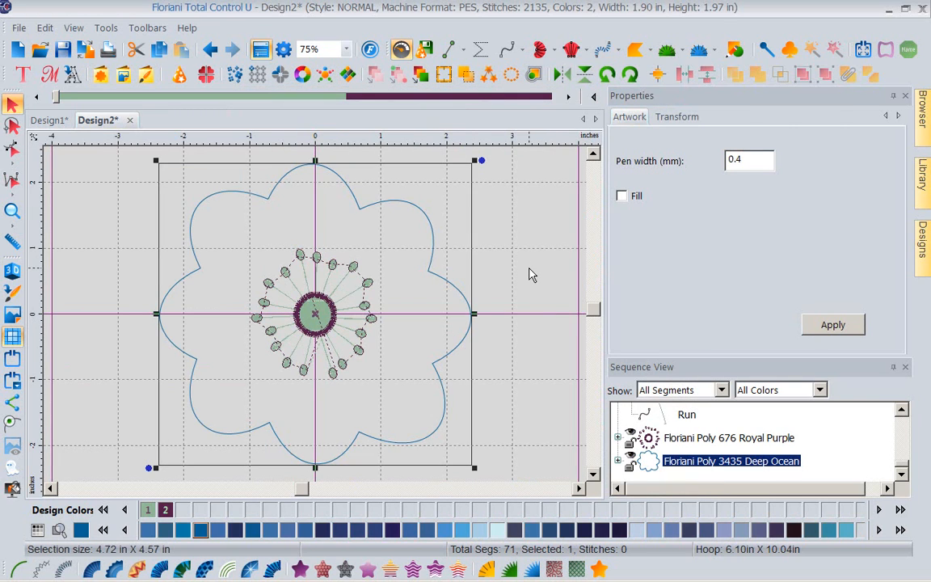
- Turn on Maintain aspect ratio in the transform settings of the flower outline
click(677, 121)
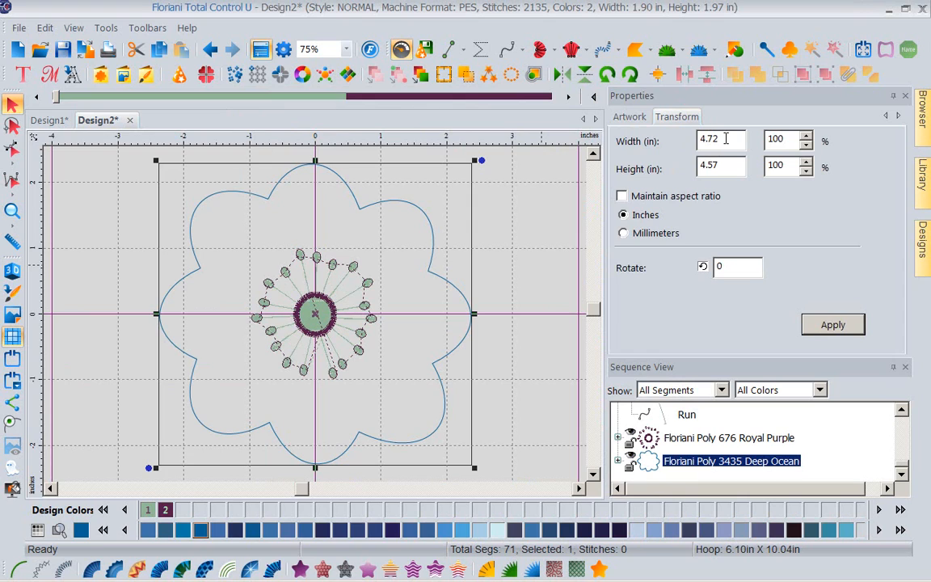
click(621, 198)
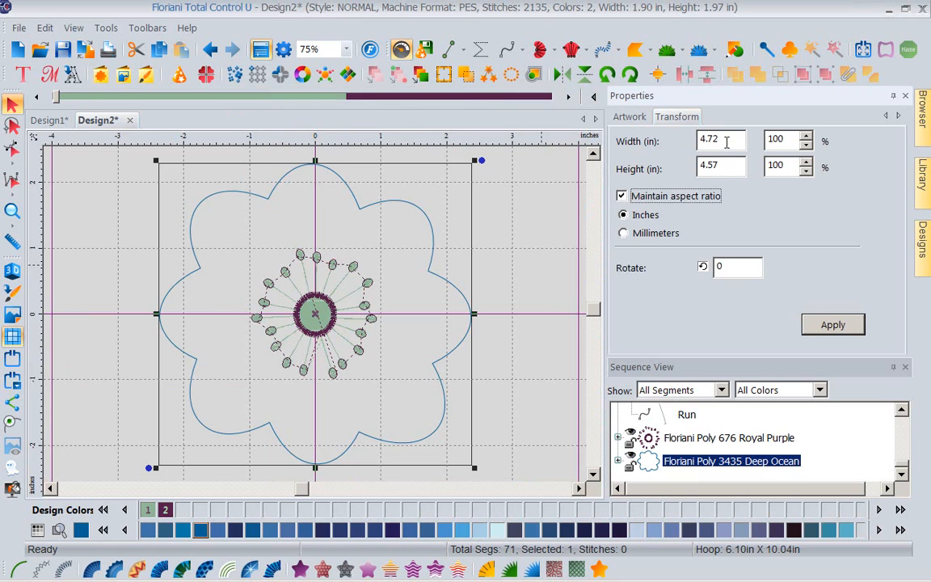
double_click(726, 142)
text(4)
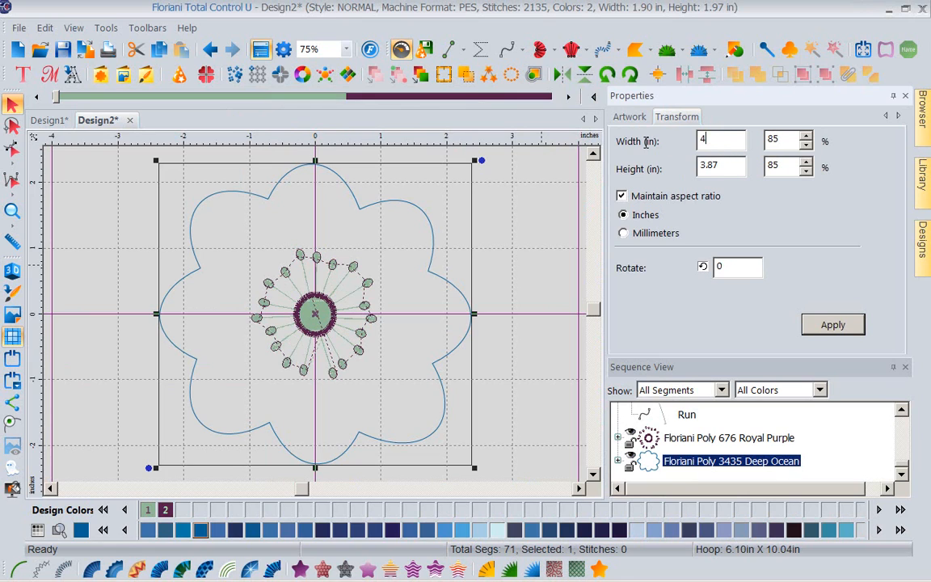
text(.25)
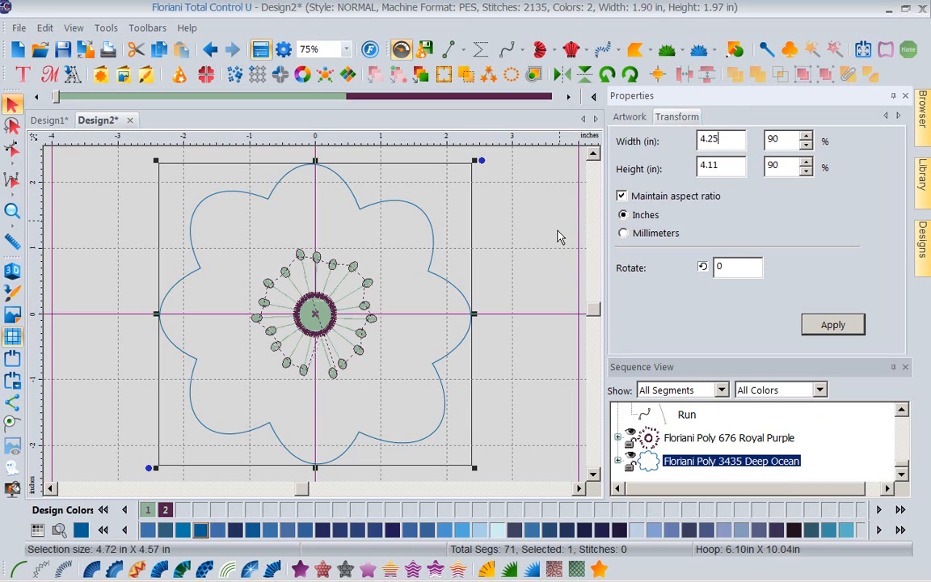
drag(556, 231, 403, 201)
click(671, 120)
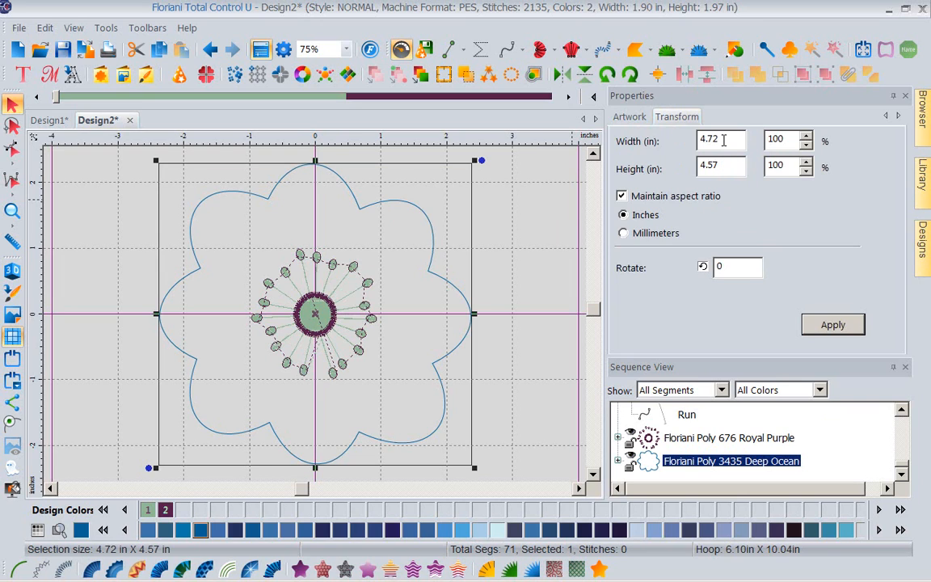
click(724, 165)
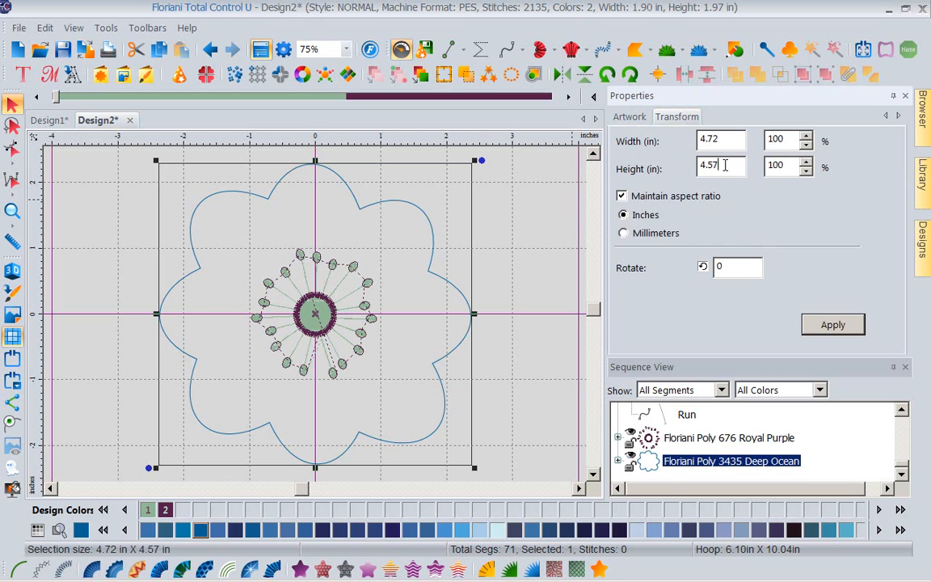
drag(725, 165, 627, 176)
text(4.25)
click(529, 234)
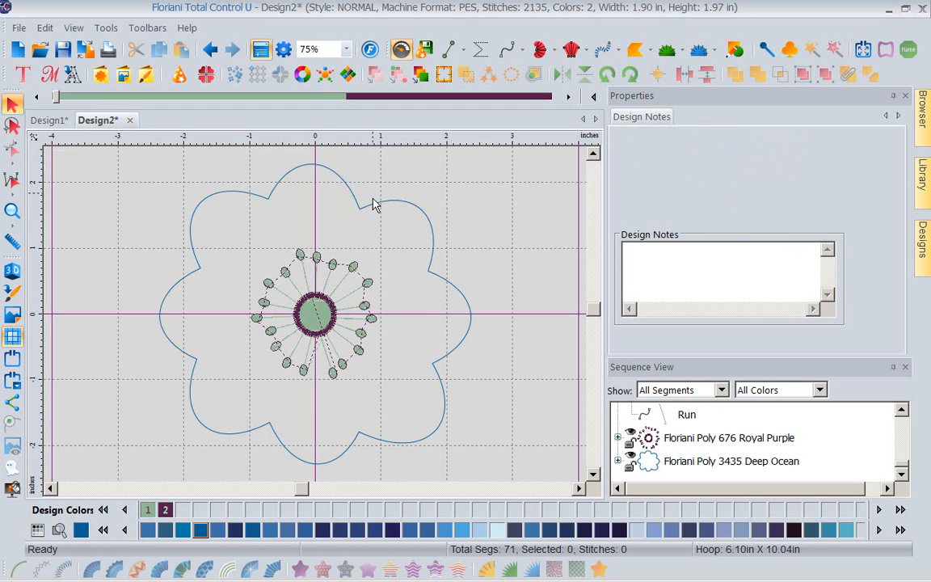
- Resize the flower outline proportionally to a width of 4.25 in, and deselect it
click(337, 178)
click(667, 117)
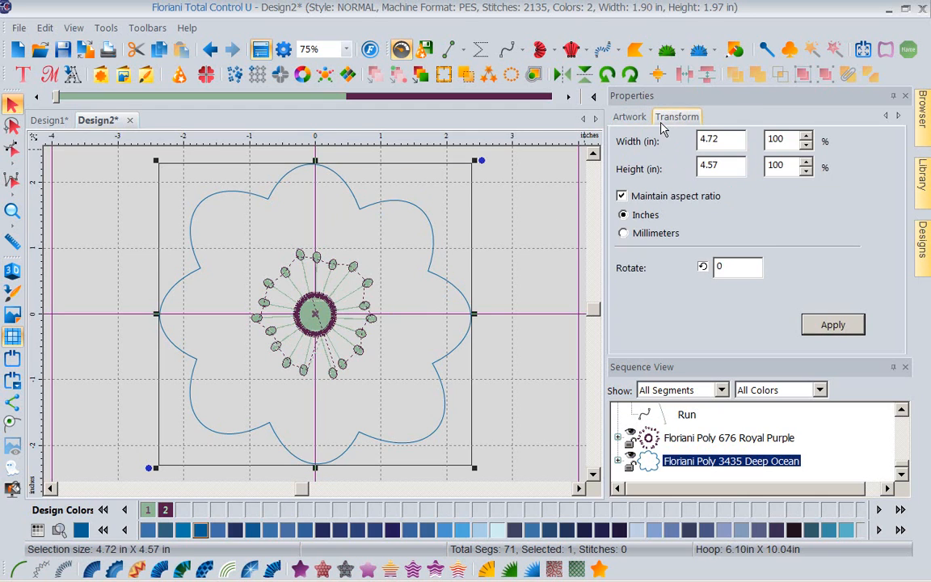
click(727, 140)
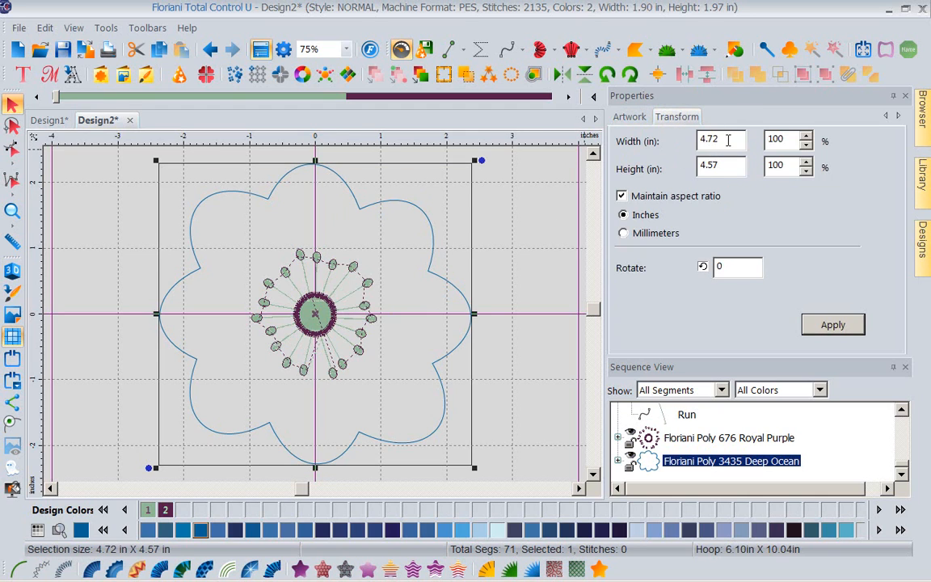
key(BackSpace)
key(BackSpace)
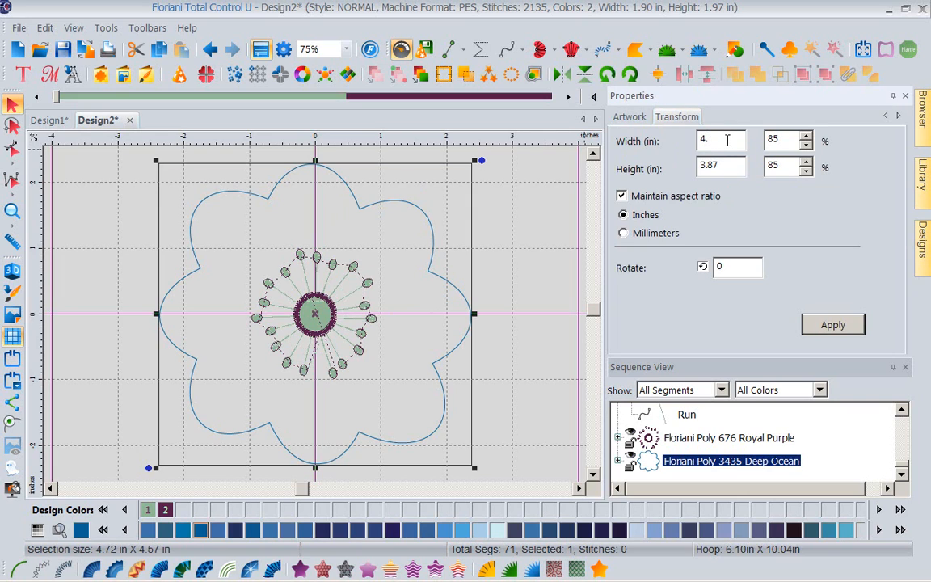
text(25)
click(822, 327)
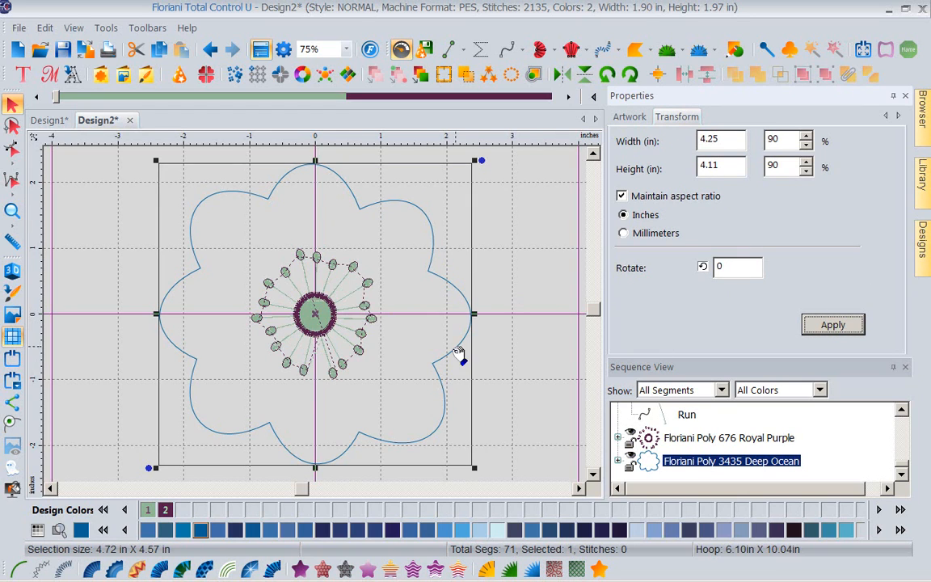
click(810, 324)
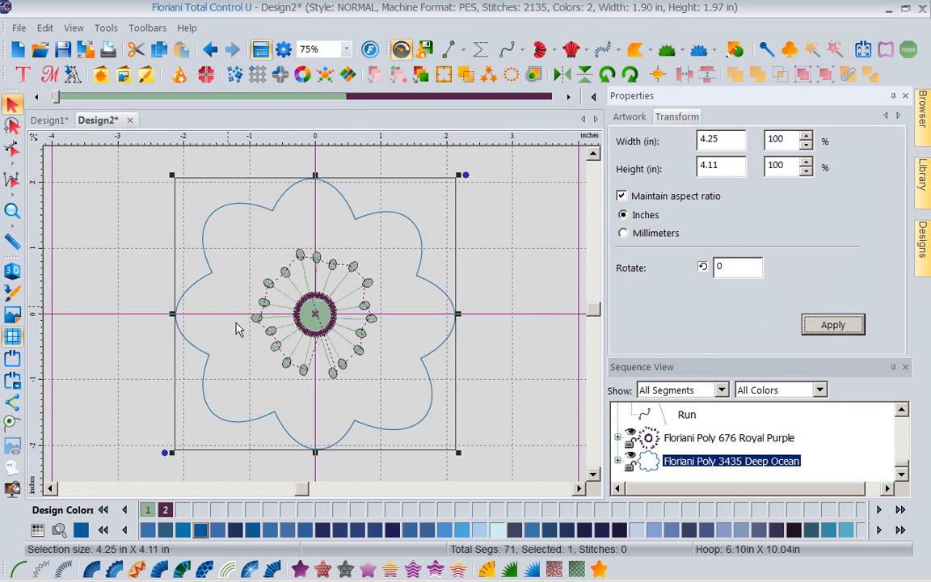
click(517, 235)
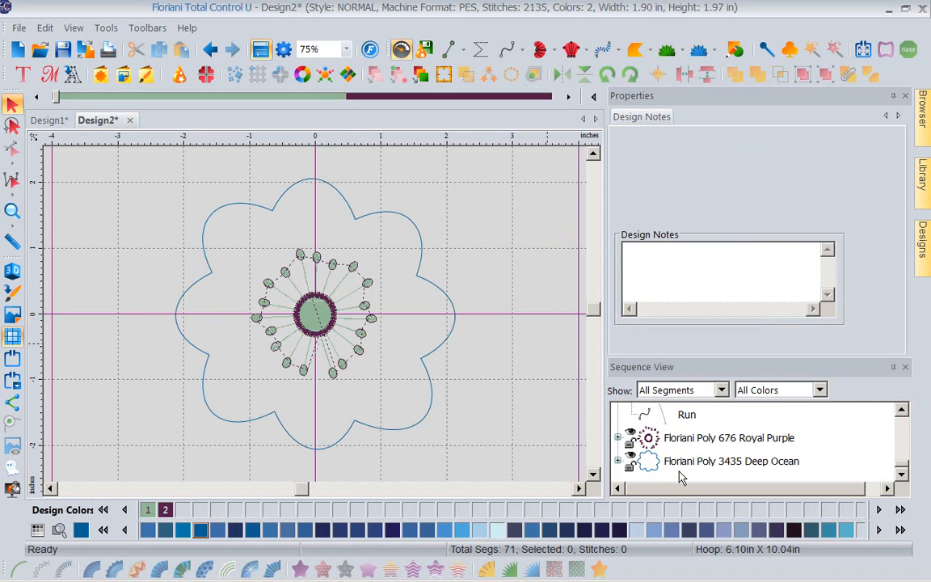
- Expand the Deep Ocean flower outline in the sequence list and convert its artwork to a Run stitch
click(428, 424)
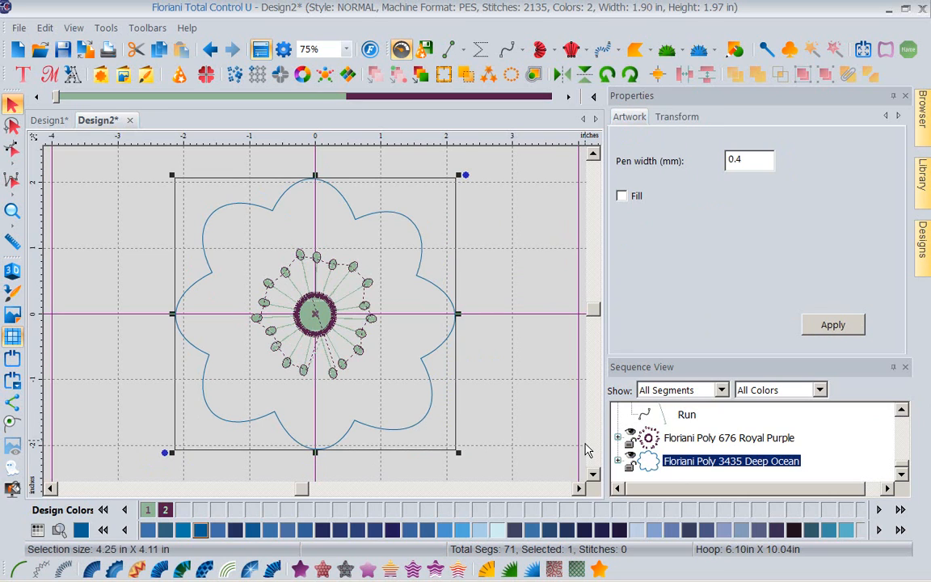
click(618, 461)
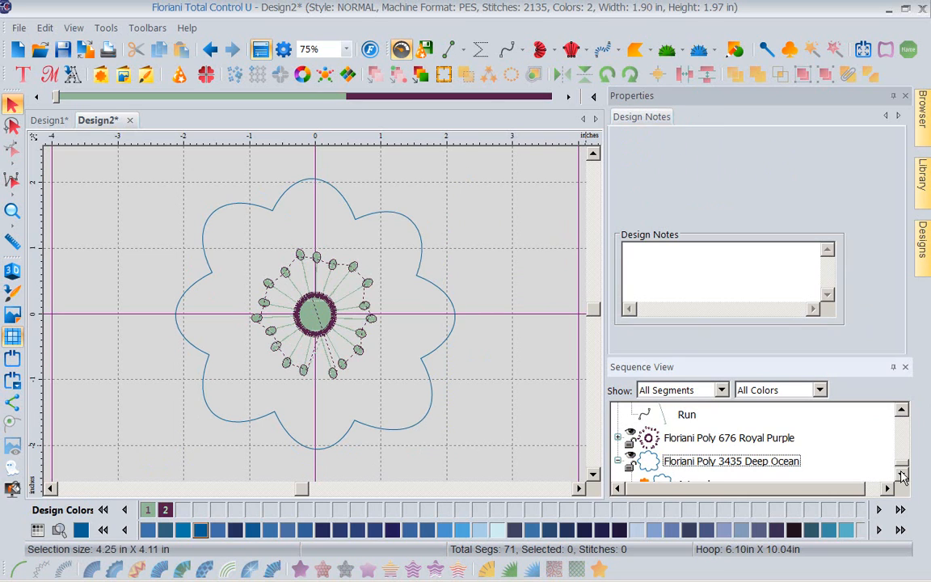
click(902, 475)
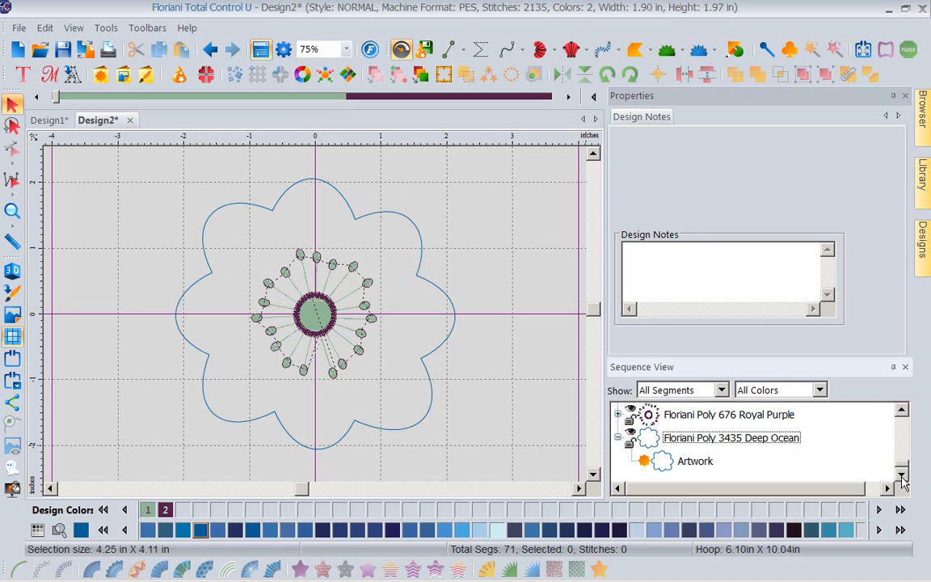
click(433, 404)
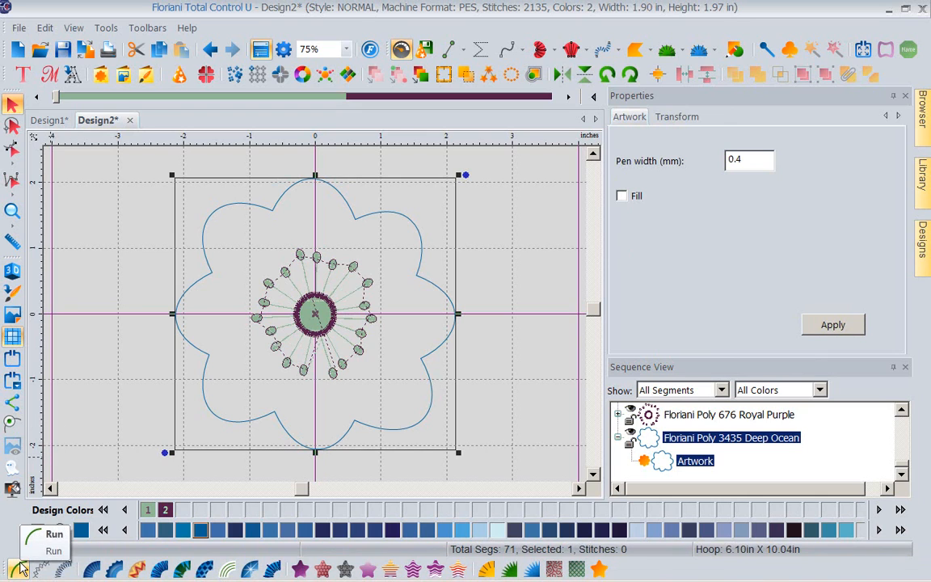
click(20, 567)
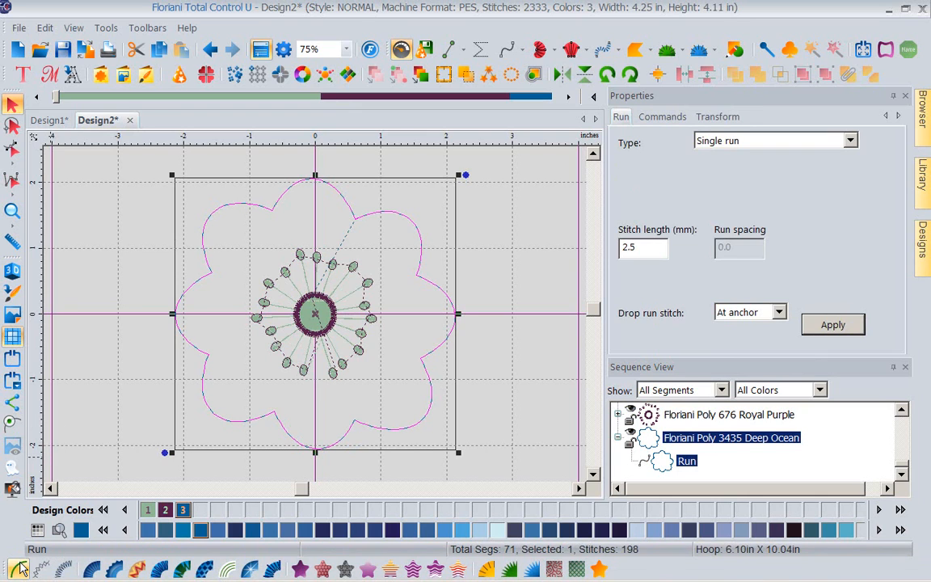
- Change the flower outline's run type to Double run and apply it
click(850, 141)
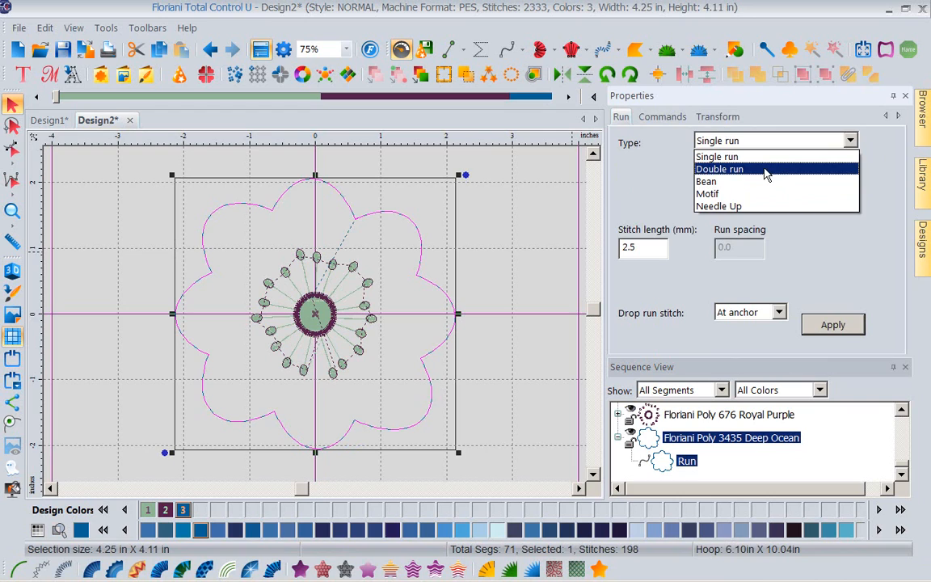
click(715, 168)
click(824, 327)
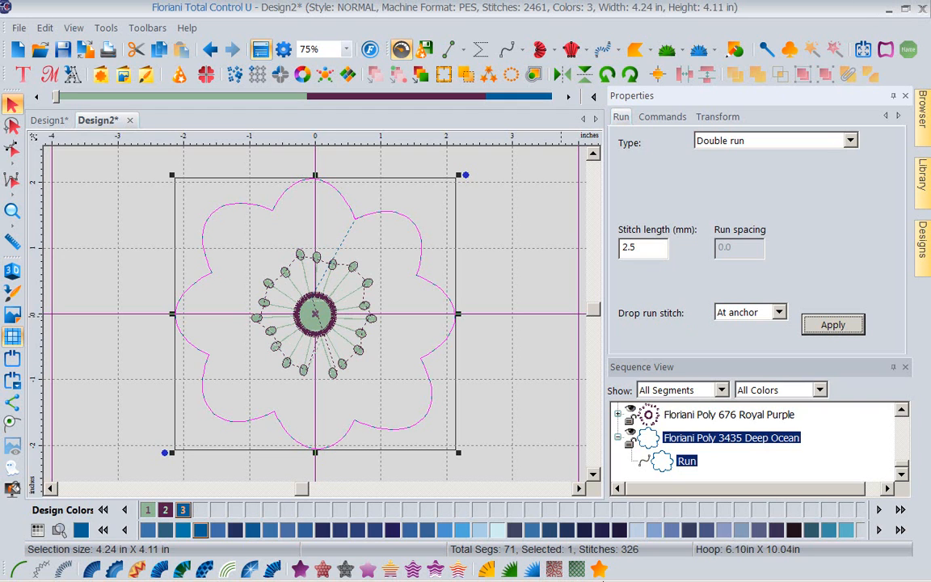
- Switch to Craft-N-Cut, insert a hexagon from the Shapes folder of custom shapes, and convert it to a Run stitch
mouse_move(477, 578)
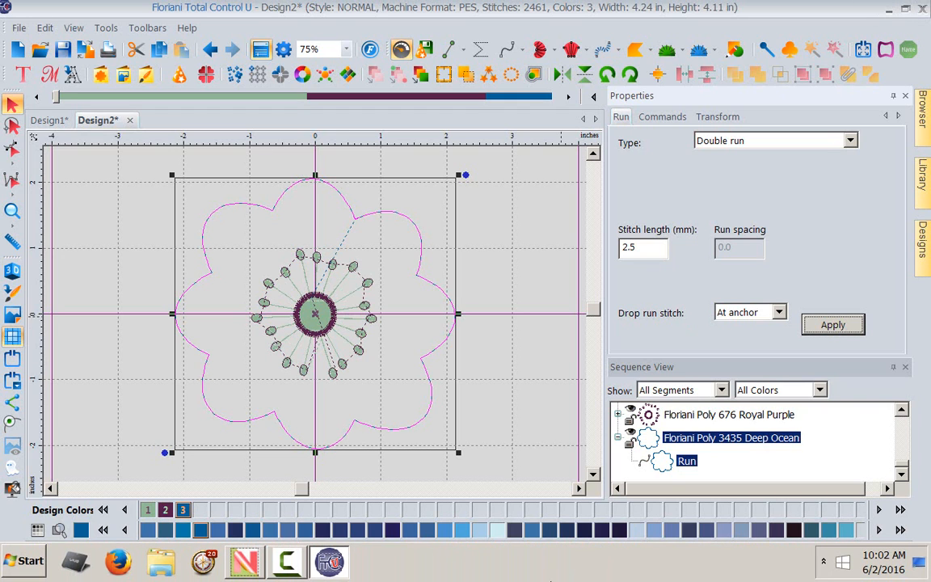
click(246, 560)
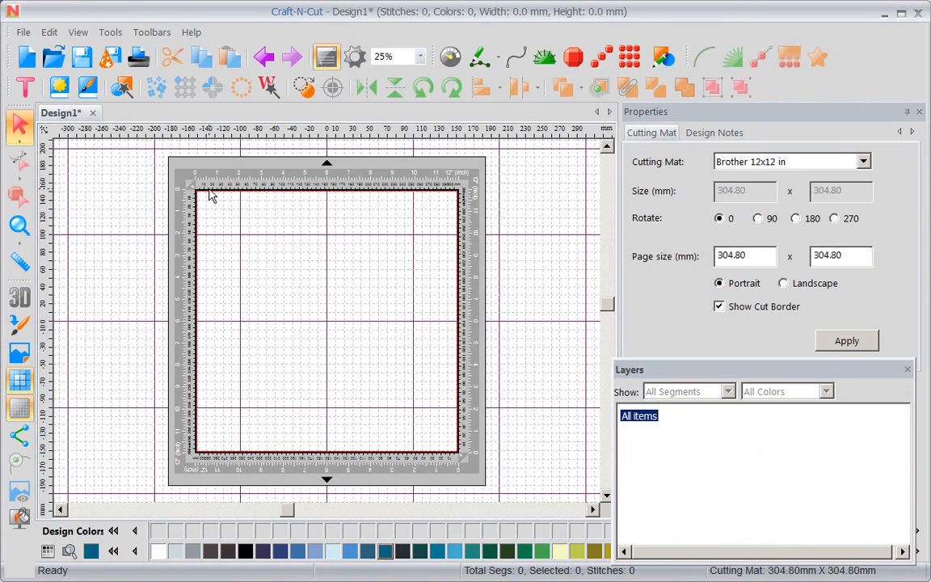
click(60, 91)
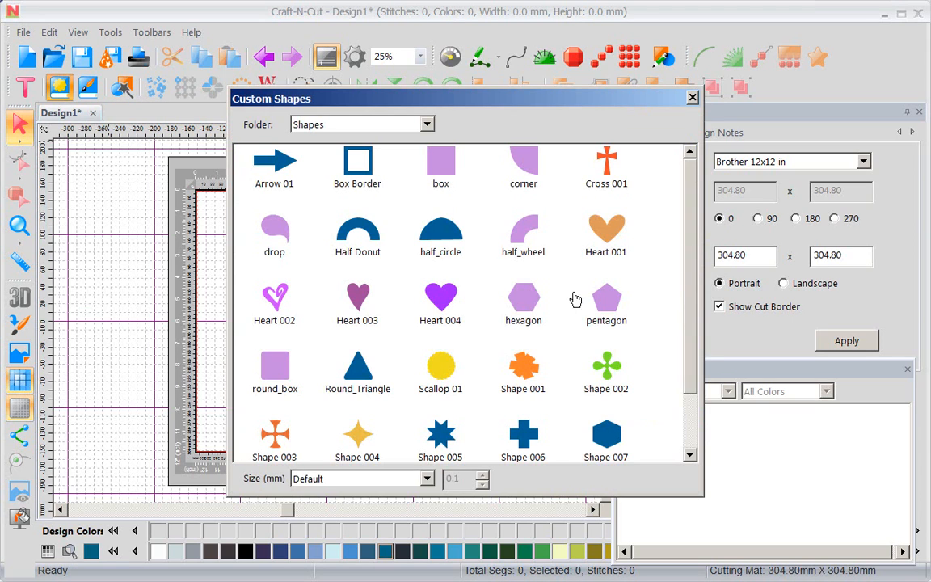
double_click(524, 301)
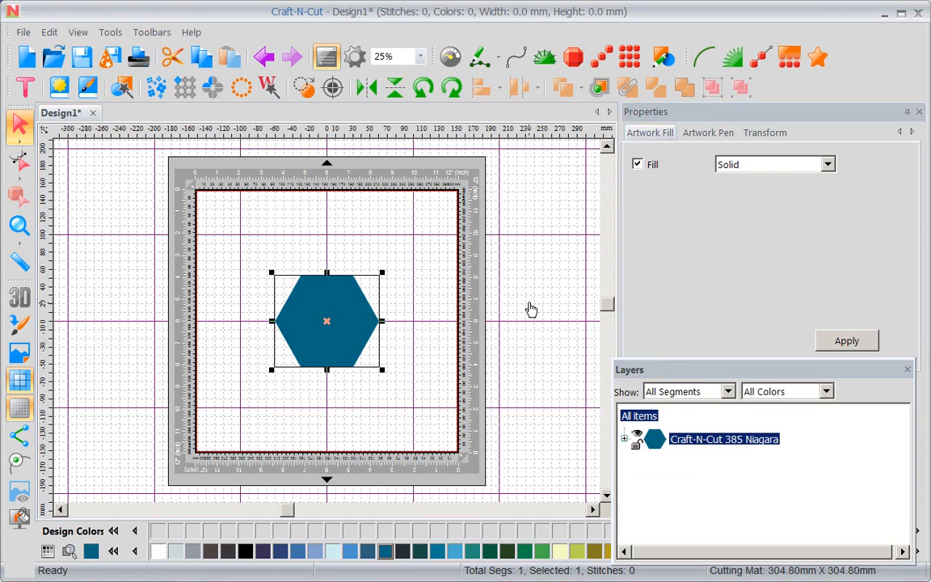
click(703, 61)
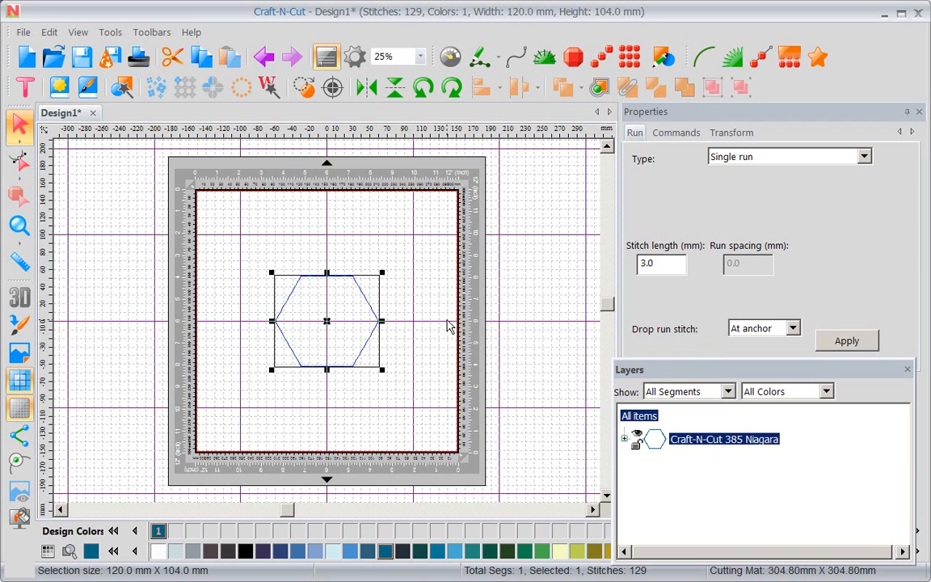
- Resize the hexagon outline proportionally to a height of 4.4 in
click(739, 143)
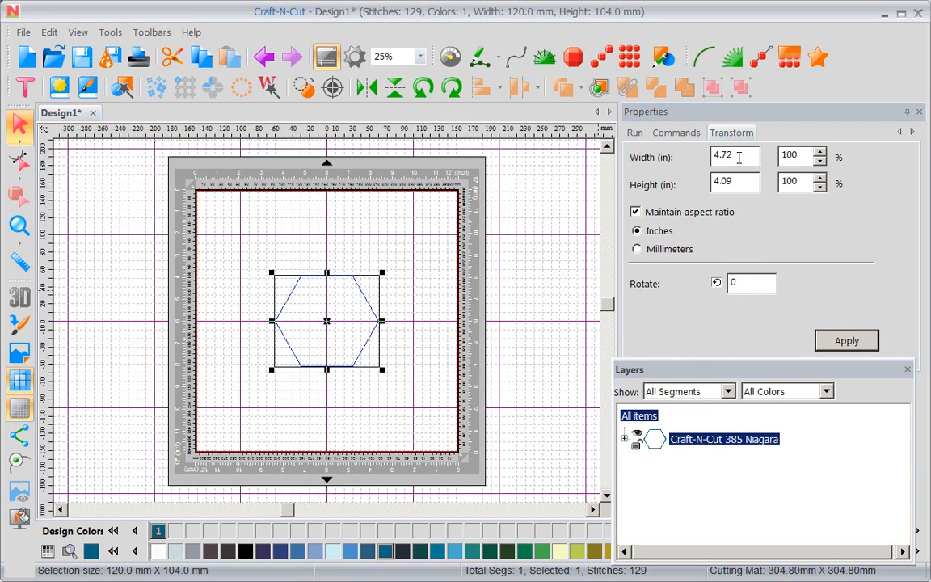
drag(740, 181, 630, 181)
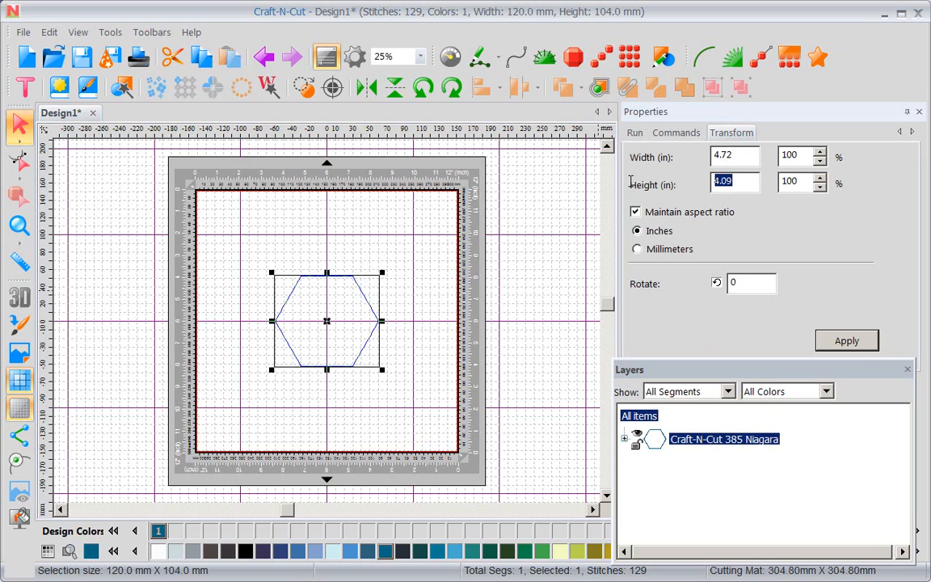
text(4.4)
click(838, 348)
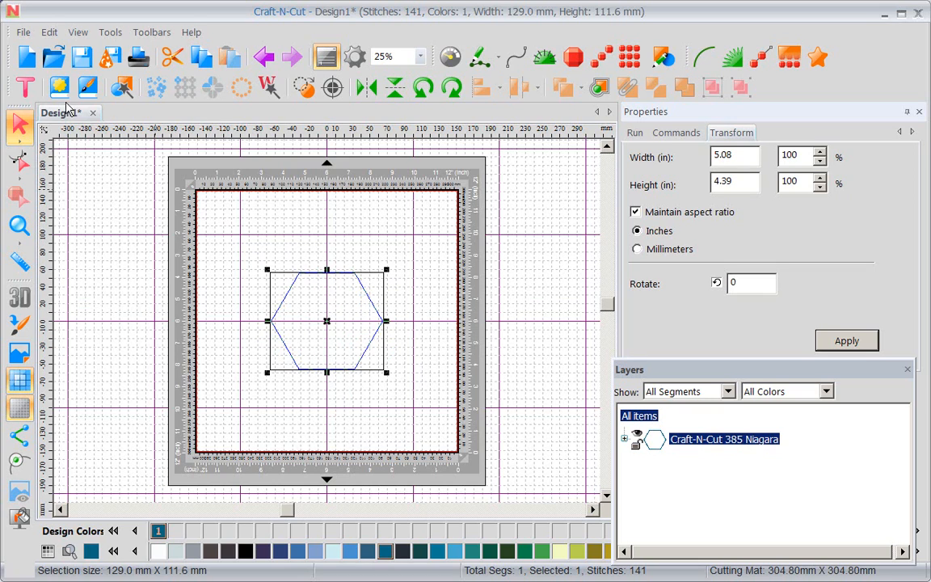
- Save the resized hexagon design to the Desktop as a Floriani WAF file named Hexagon
click(24, 32)
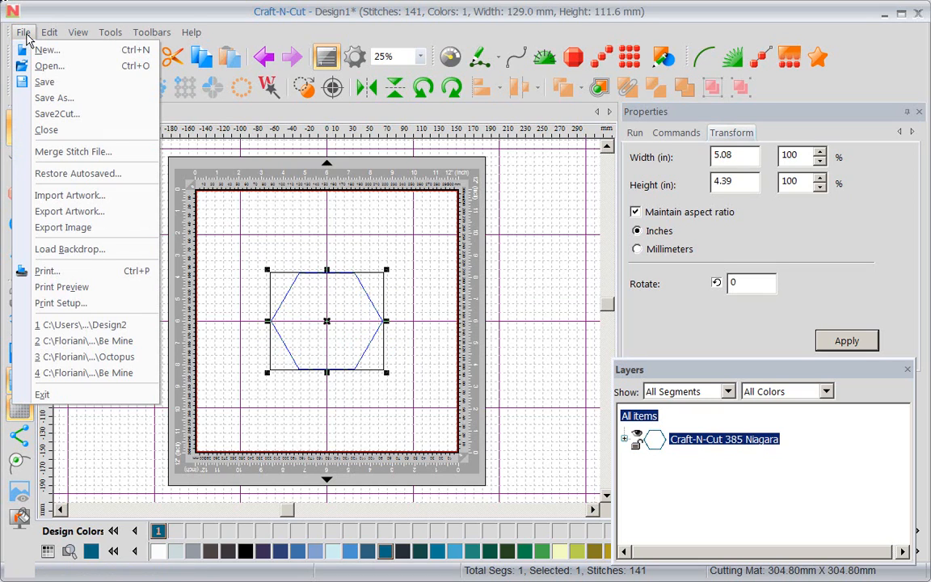
click(52, 99)
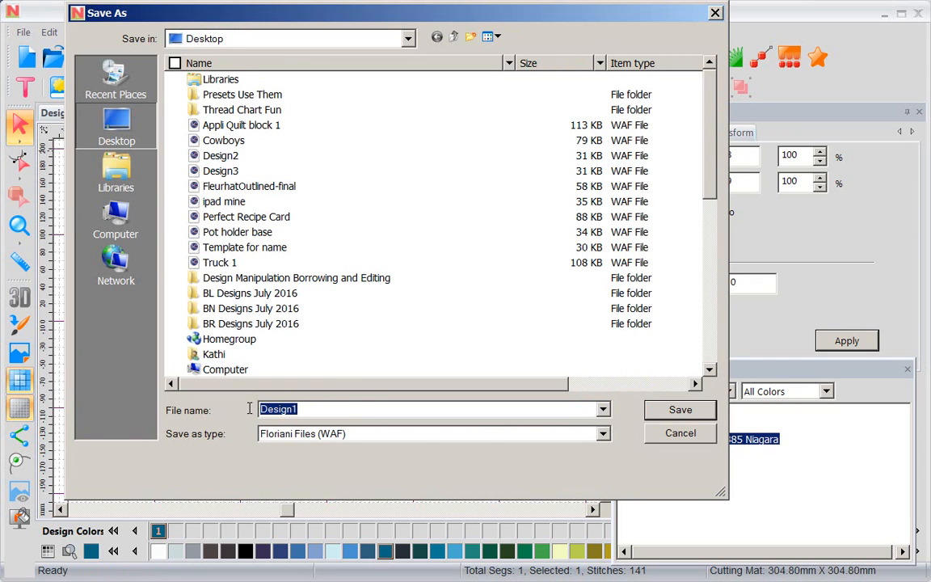
text(HexGO)
key(BackSpace)
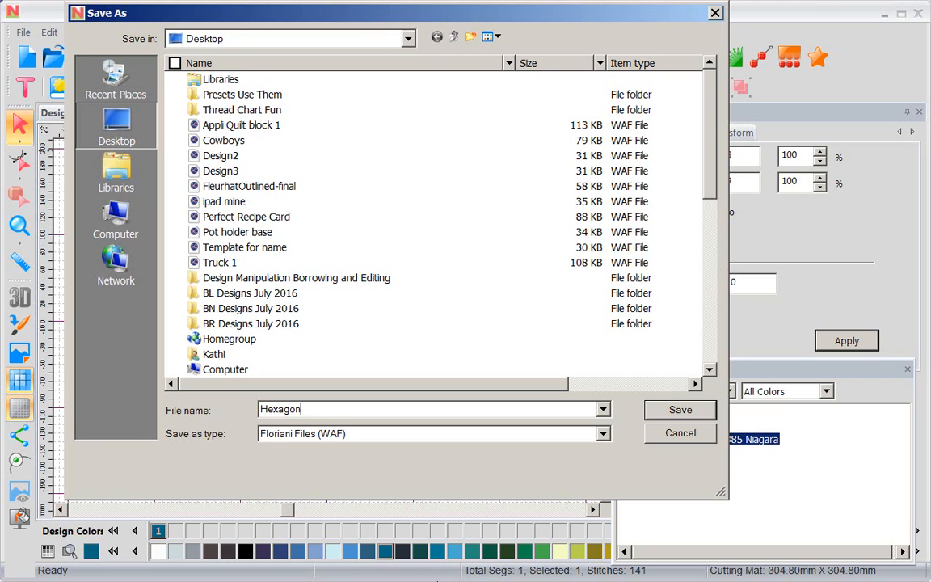
click(690, 419)
click(681, 411)
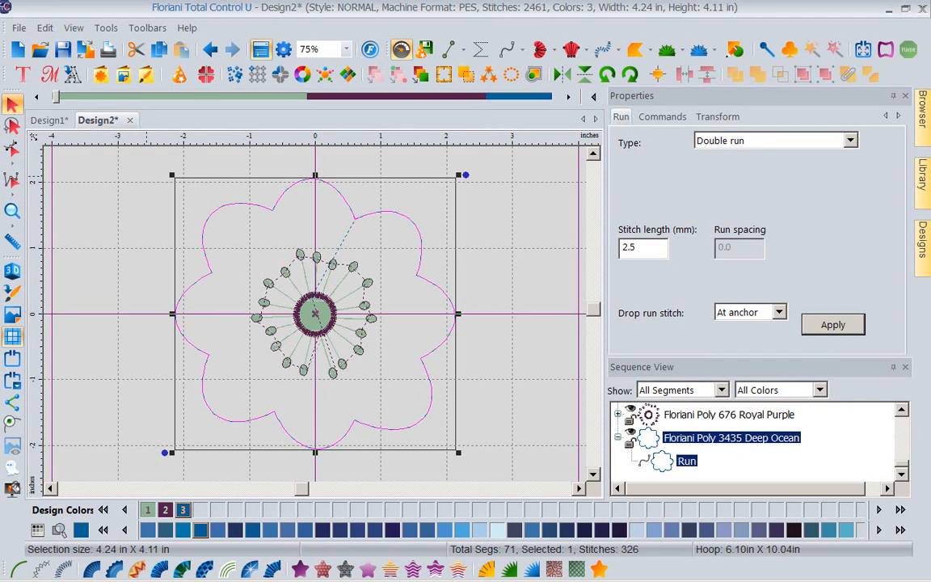
- Switch to Floriani Total Control U, start a new design, and open the Hexagon file from the Desktop
click(16, 50)
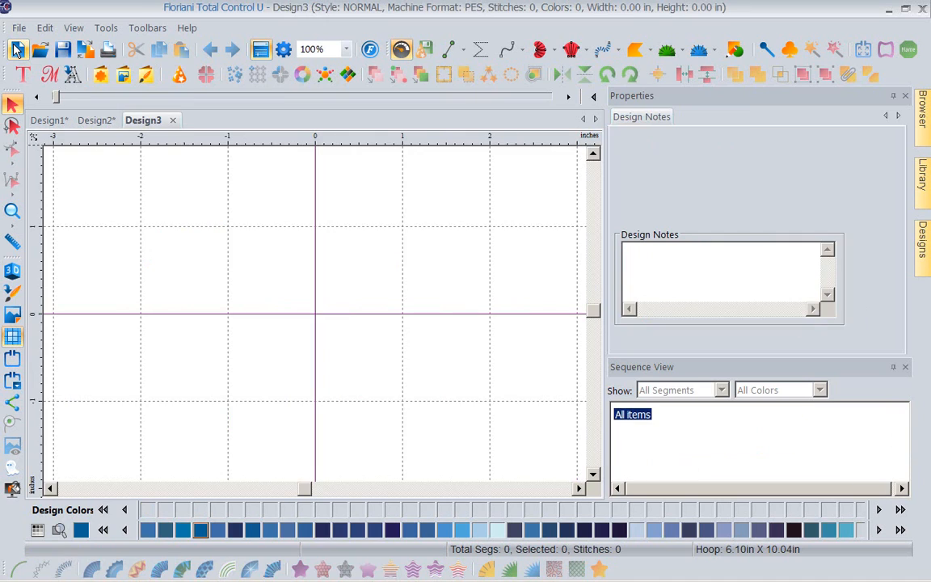
click(37, 50)
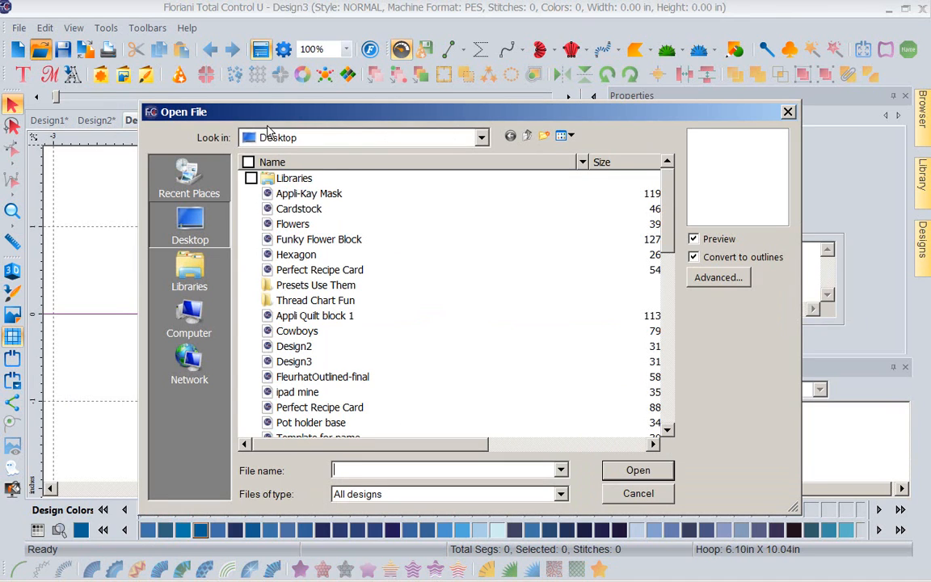
click(289, 254)
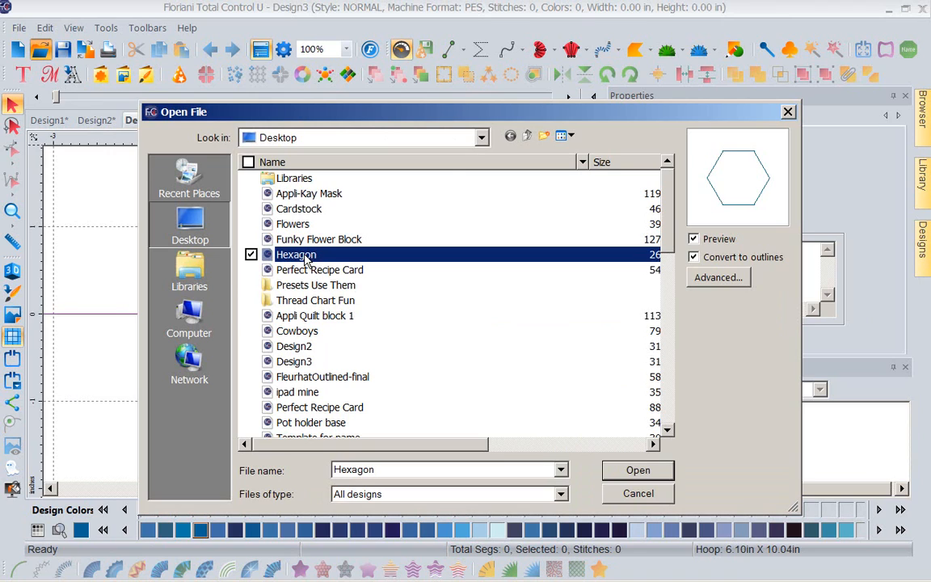
click(647, 473)
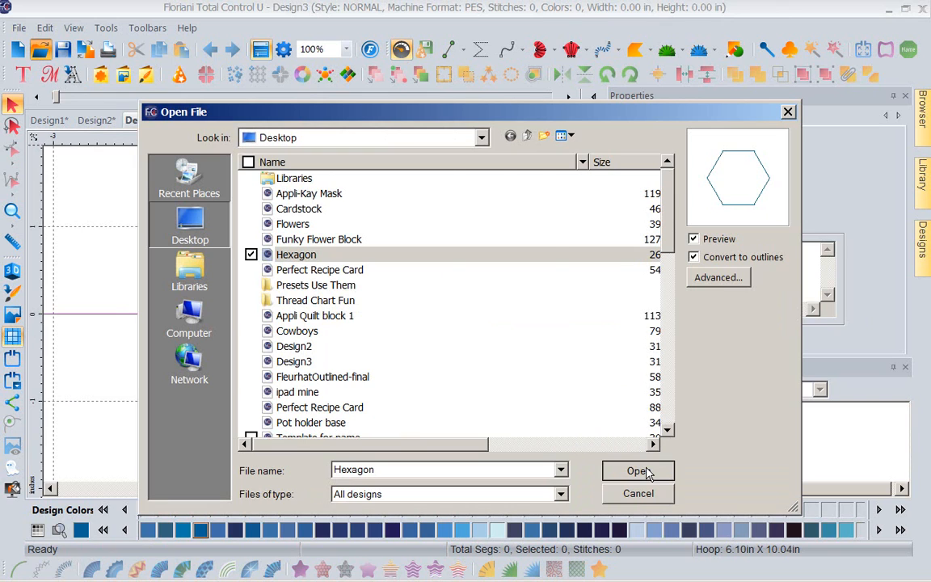
click(647, 473)
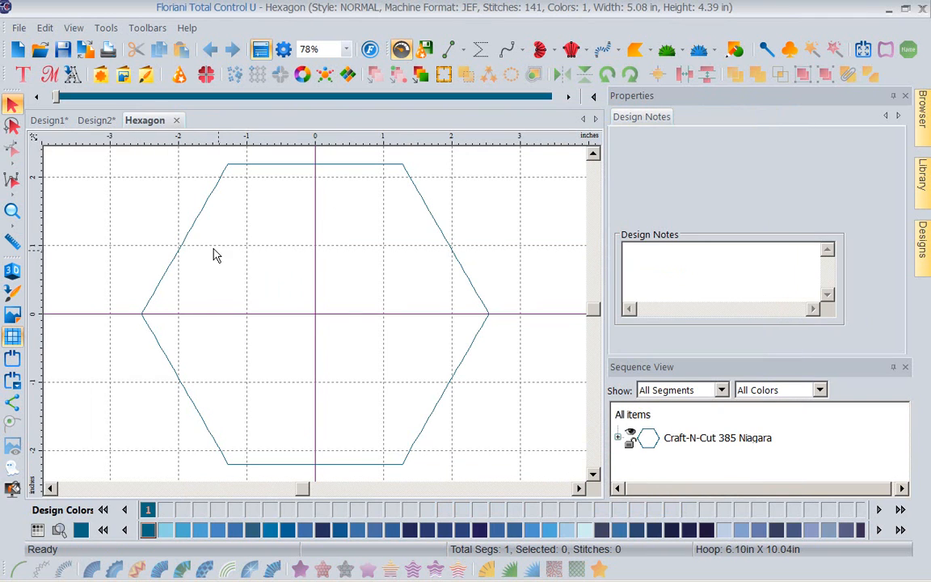
- Select the hexagon outline and move it about 3.3 in down and to the left of the grid centre
click(185, 237)
drag(173, 249, 82, 455)
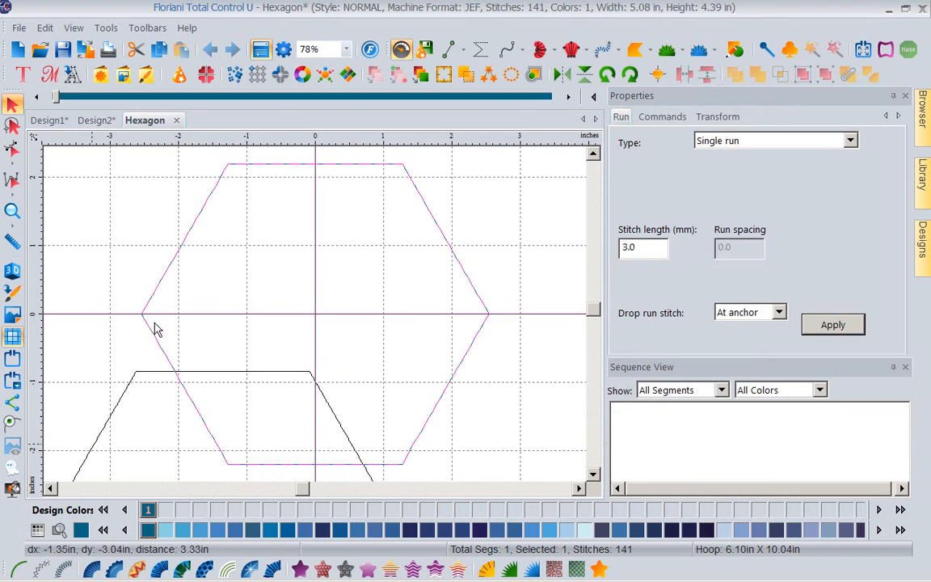
click(346, 50)
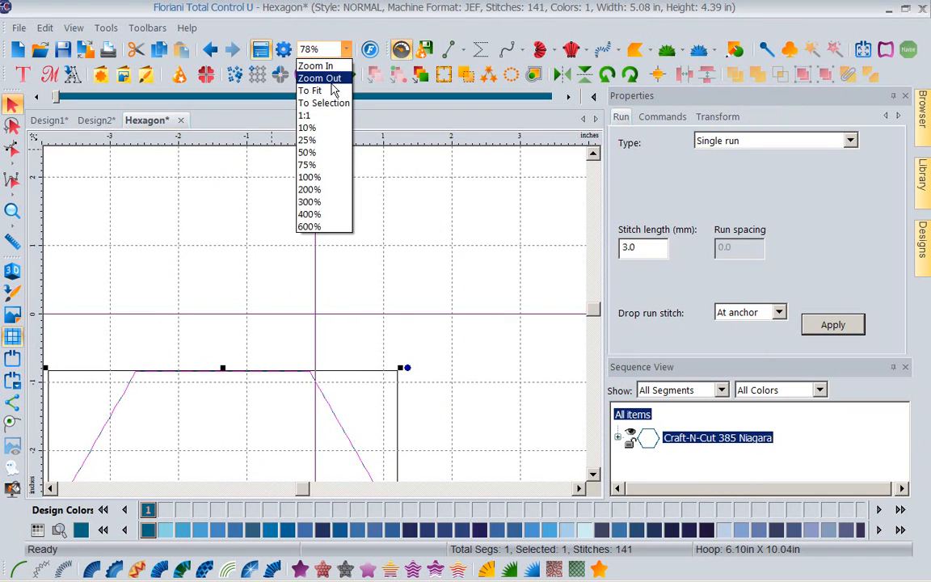
click(325, 91)
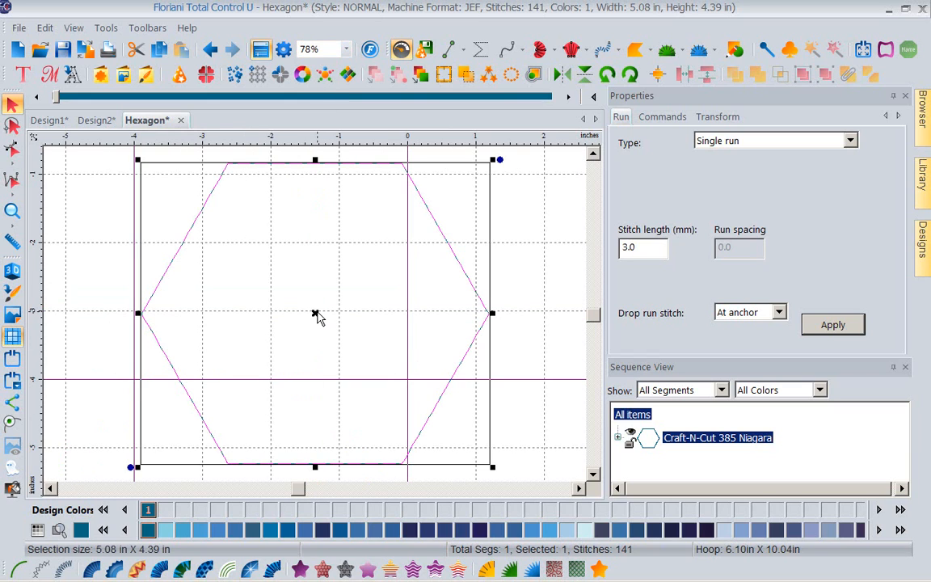
- Move the hexagon outline back onto the grid's centre lines
click(347, 49)
click(319, 81)
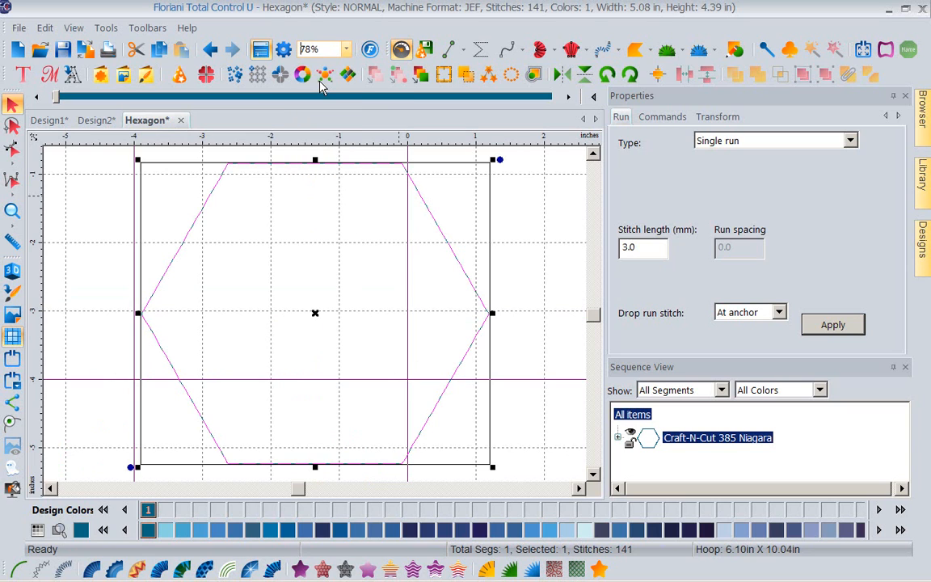
scroll(316, 312, down, 2)
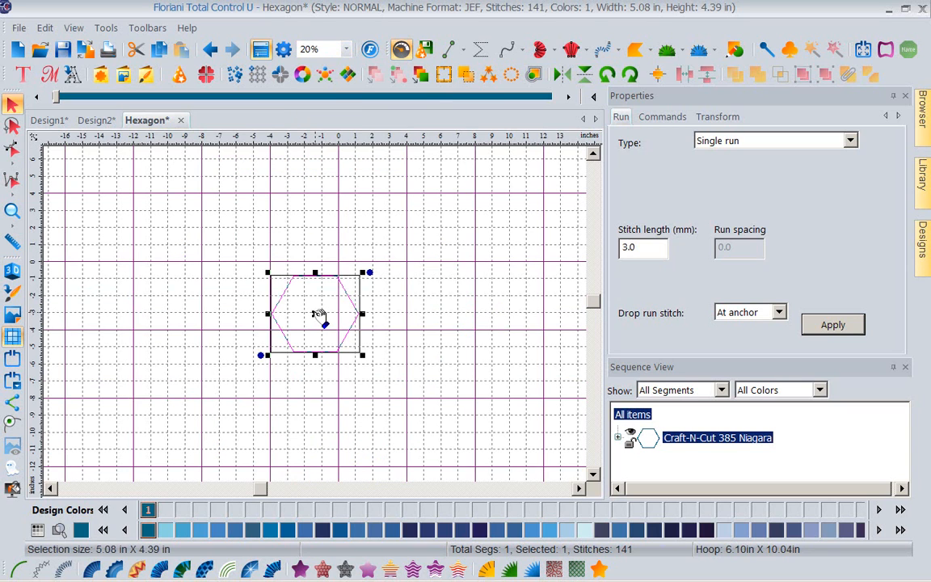
drag(321, 316, 343, 263)
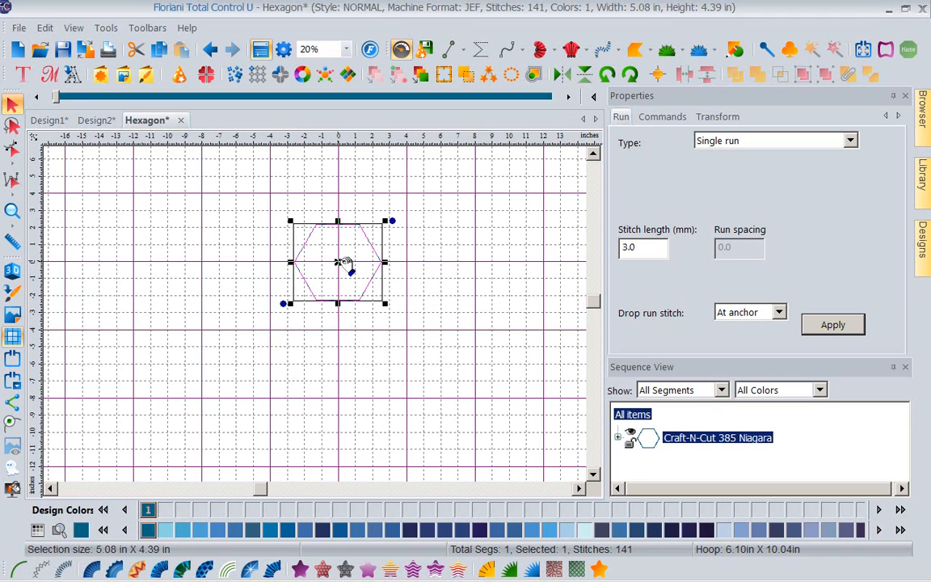
click(313, 49)
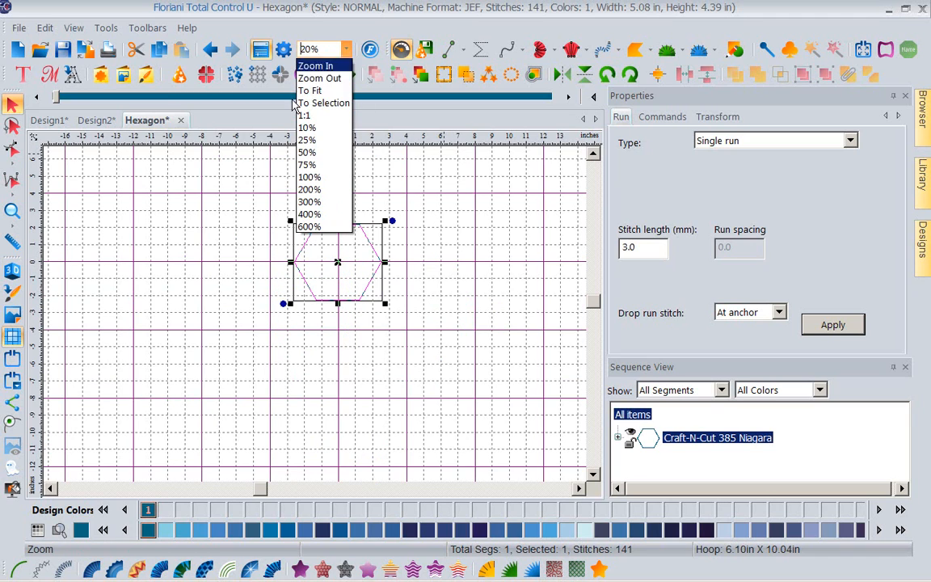
click(307, 88)
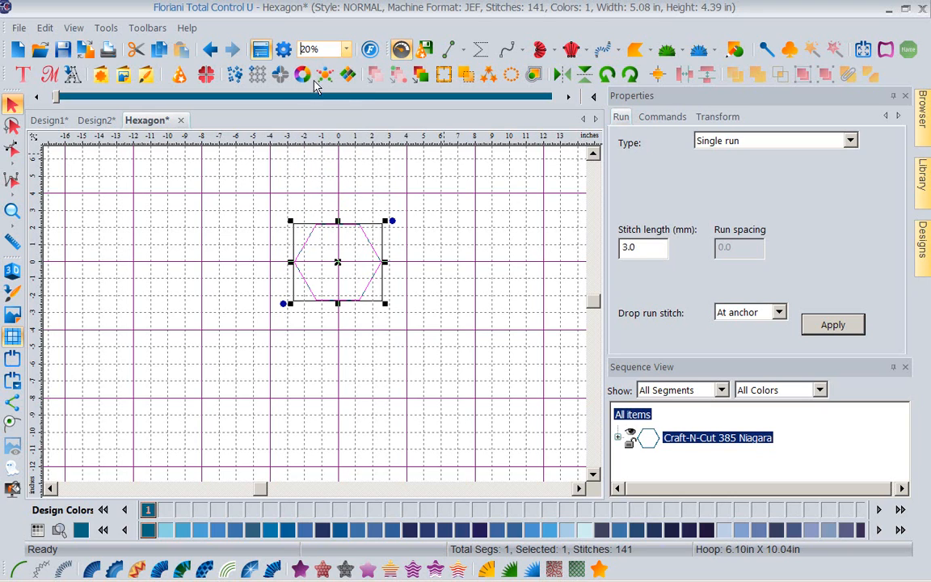
click(348, 50)
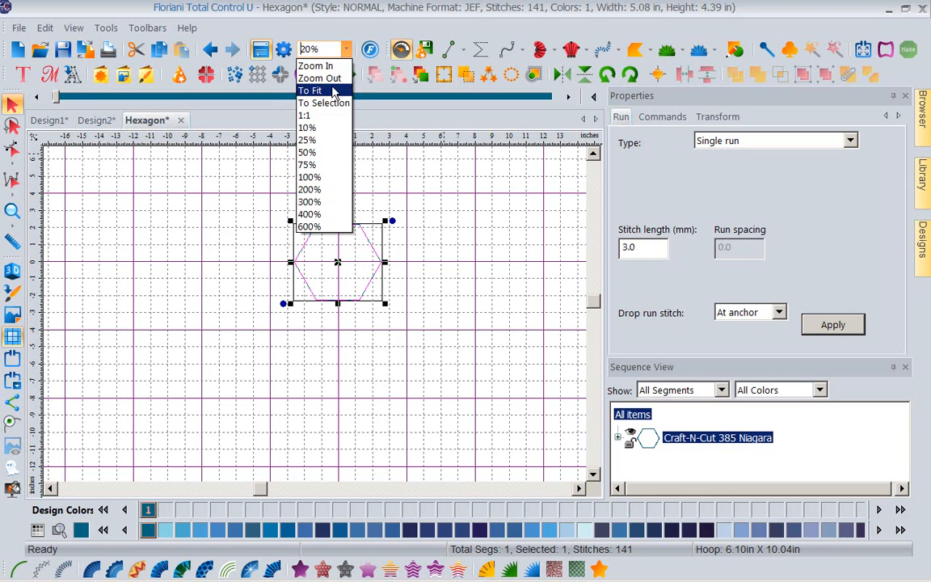
click(333, 92)
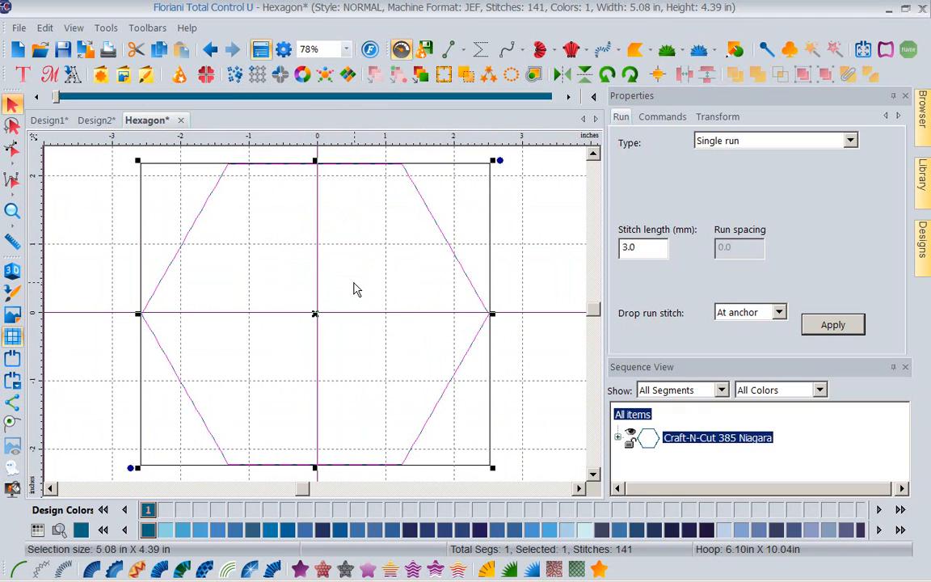
- Nudge the hexagon right and up onto the exact grid centre and convert it to a Steil stitch
key(Right)
key(Right)
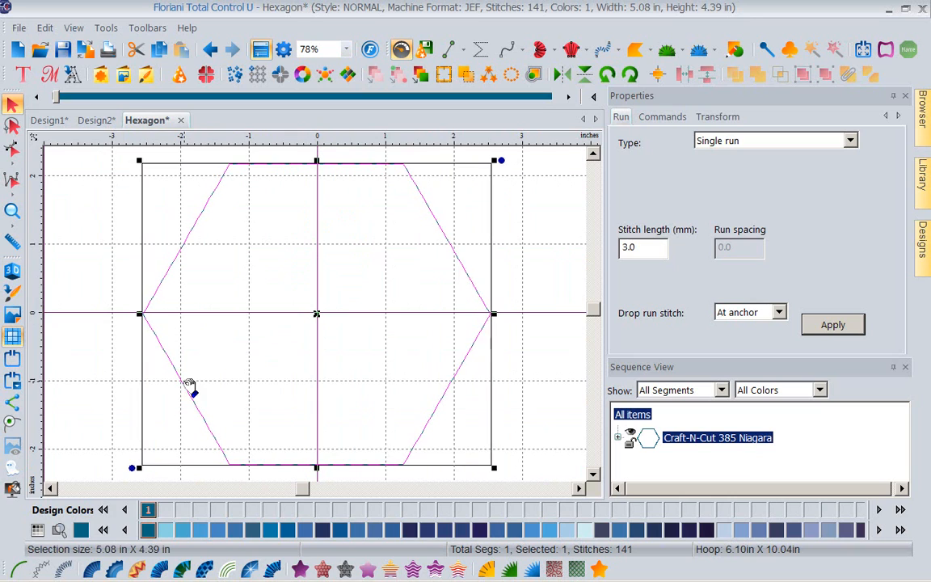
key(Up)
key(Up)
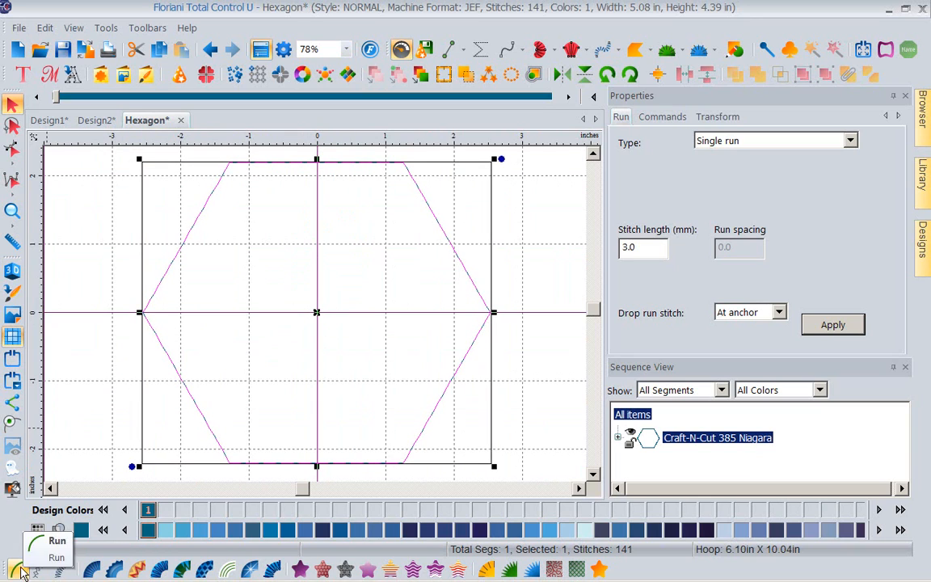
click(62, 571)
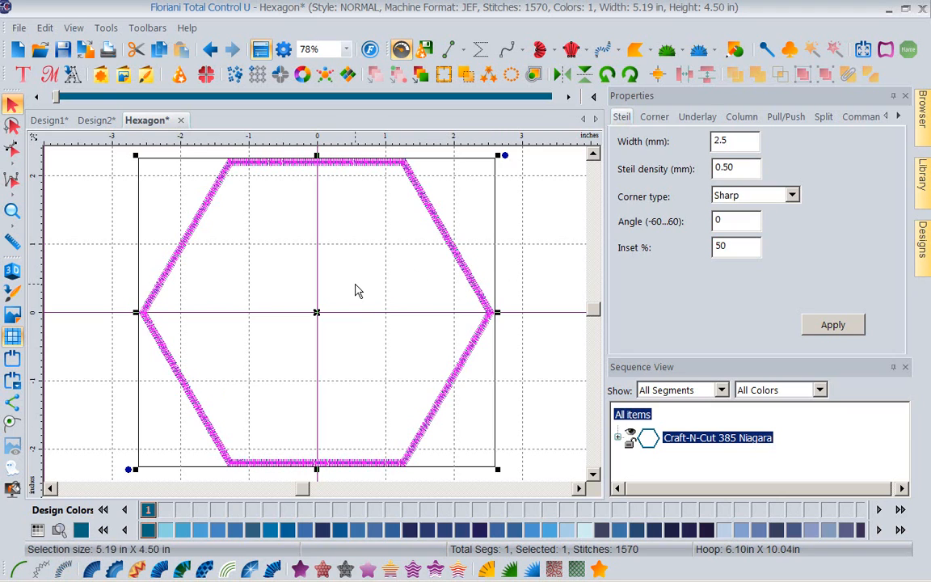
click(526, 202)
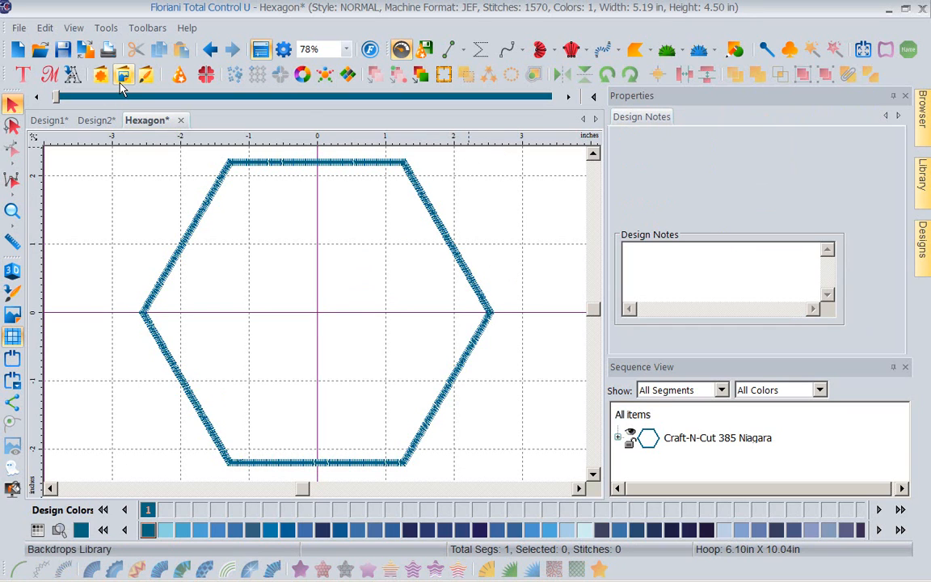
- Add the text STOP inside the hexagon in the Compact Block font with a height of 0.88 in
click(30, 79)
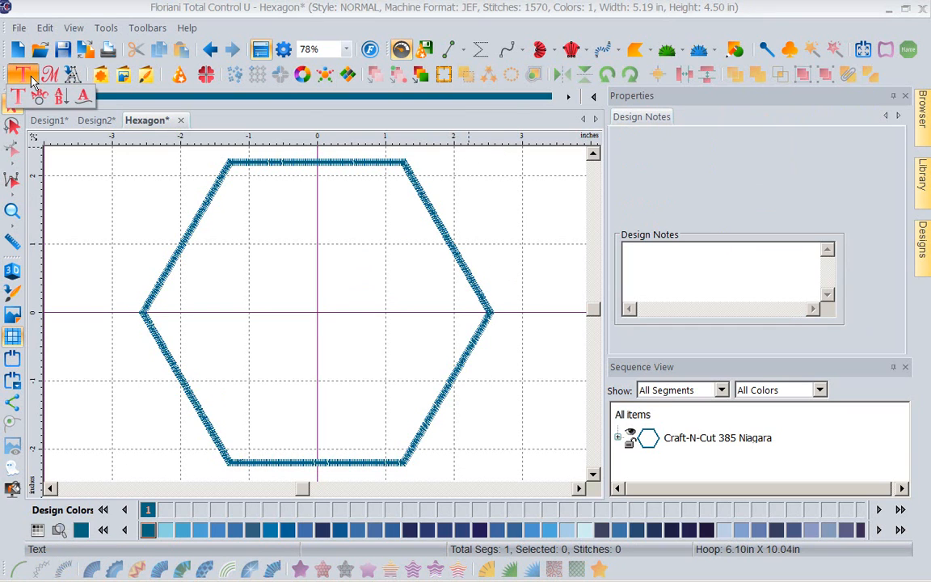
click(17, 95)
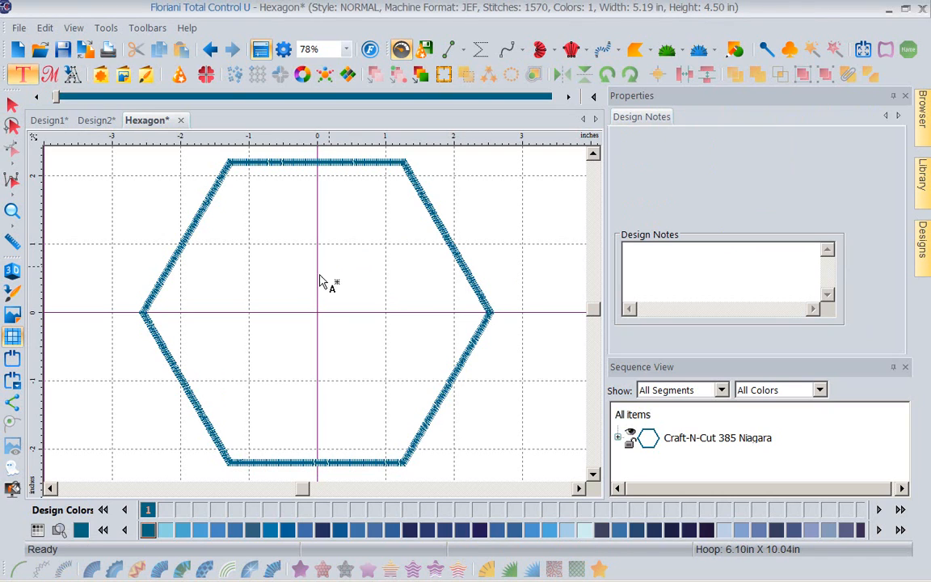
click(287, 301)
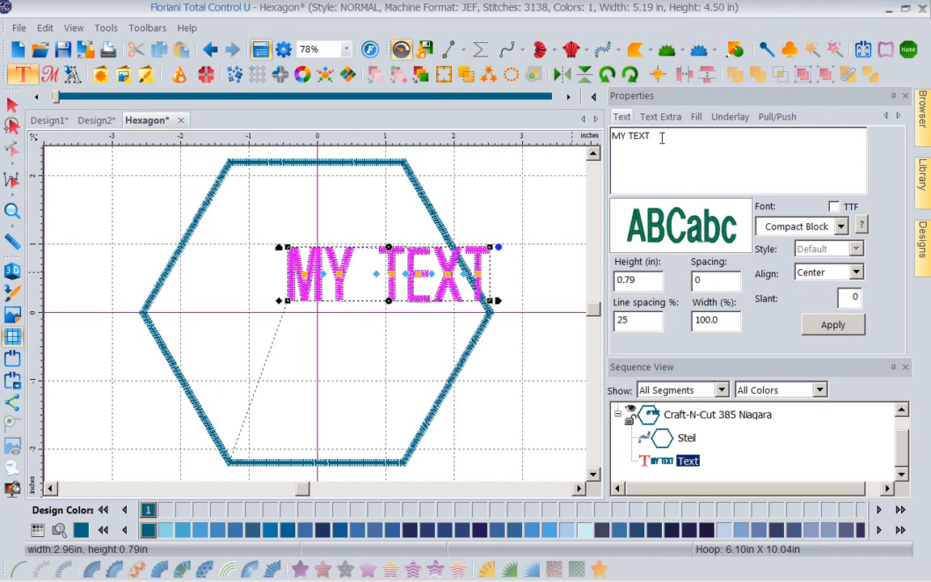
drag(660, 137, 521, 119)
text(ST)
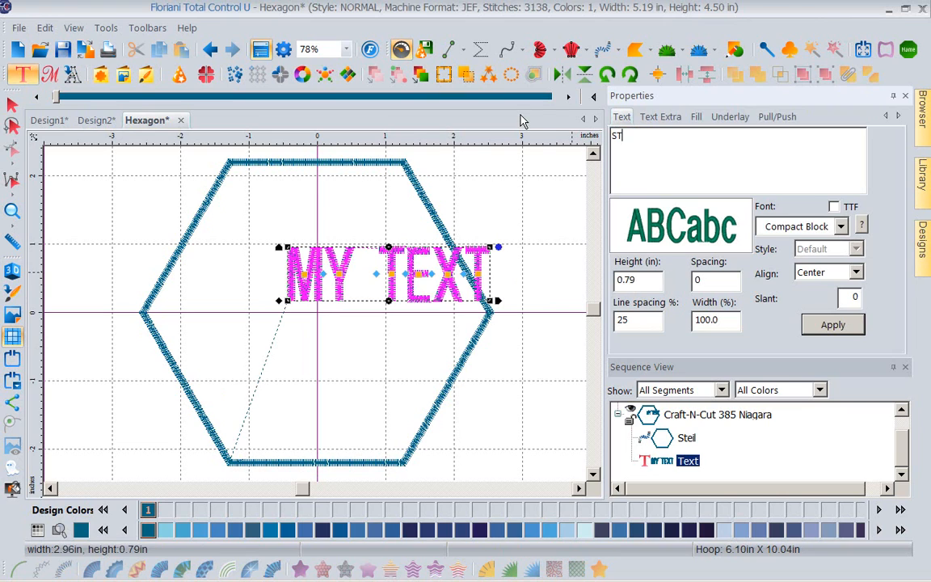
text(OP)
double_click(638, 279)
text(.88)
click(832, 324)
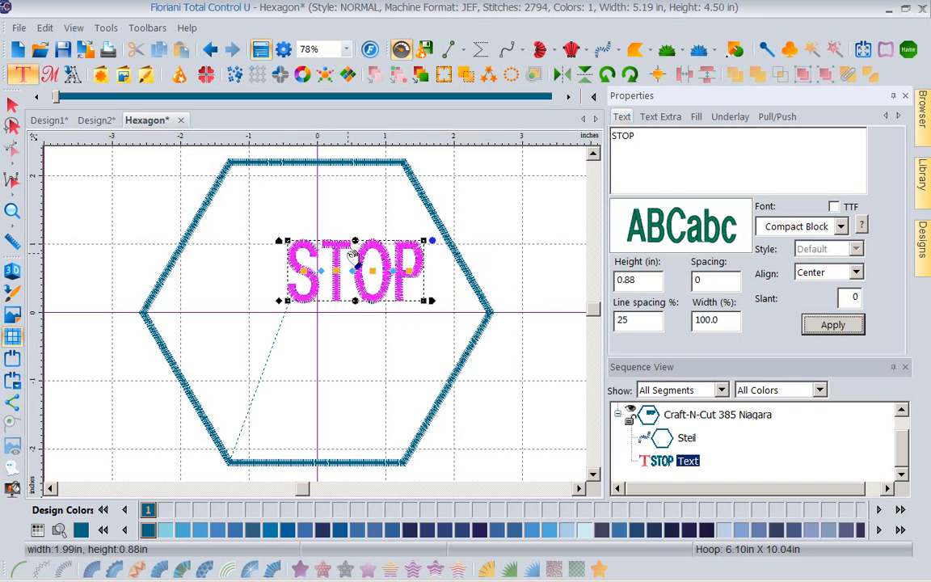
- Move the STOP text to the middle of the hexagon, then select all items and align them to a common centre
drag(353, 255, 323, 302)
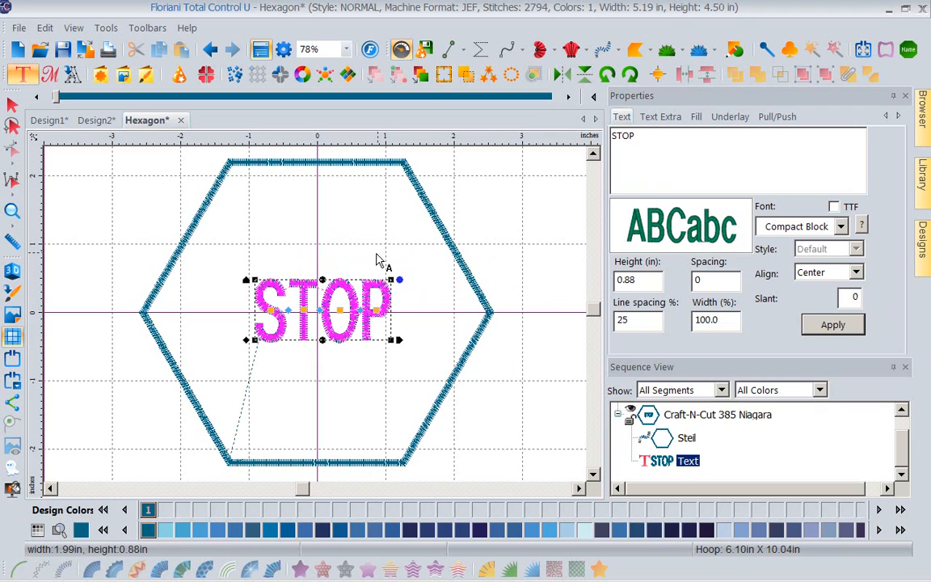
click(376, 174)
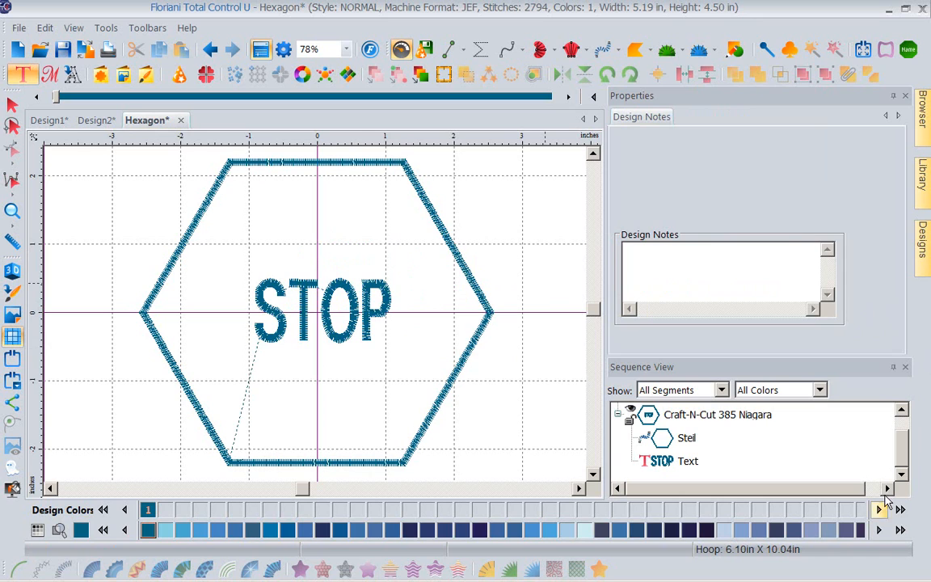
click(901, 411)
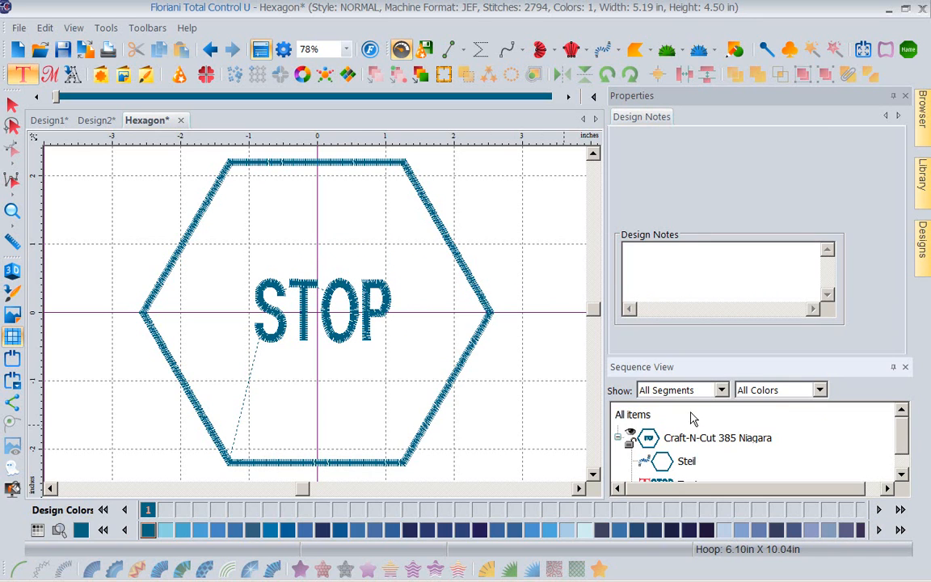
click(638, 414)
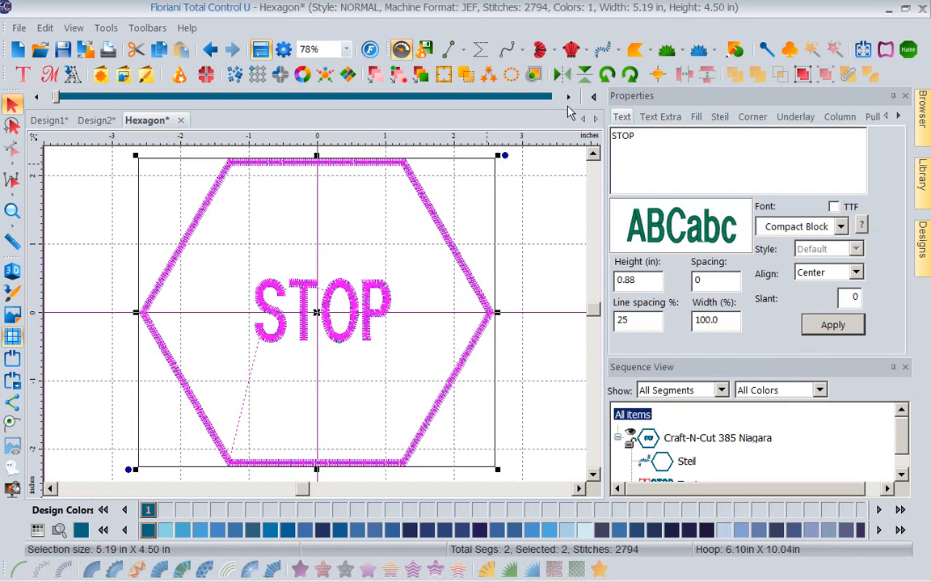
click(658, 77)
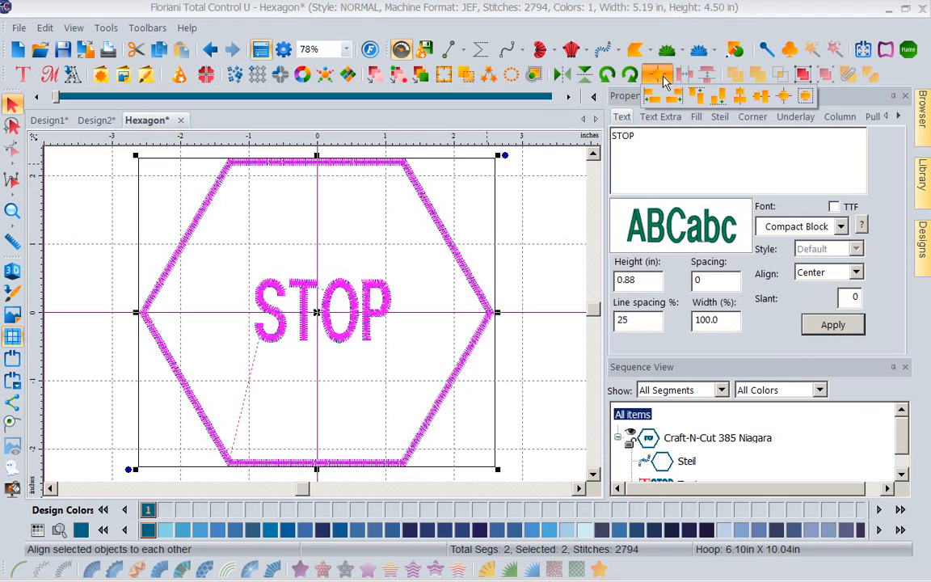
click(809, 96)
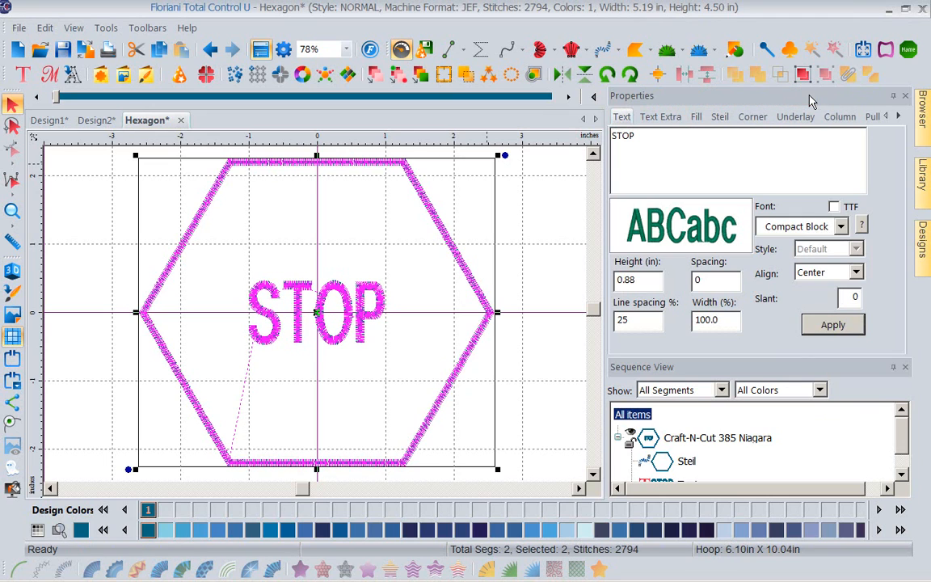
click(526, 257)
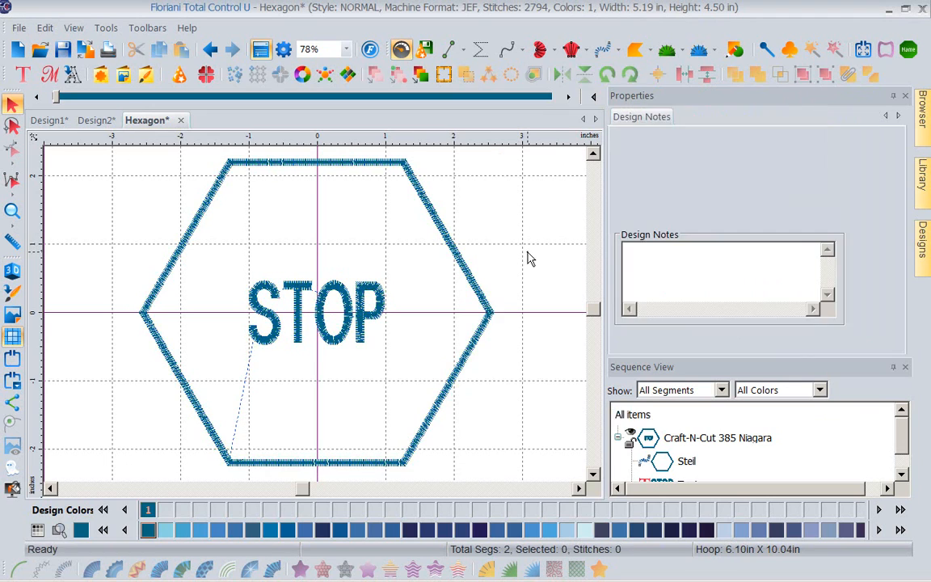